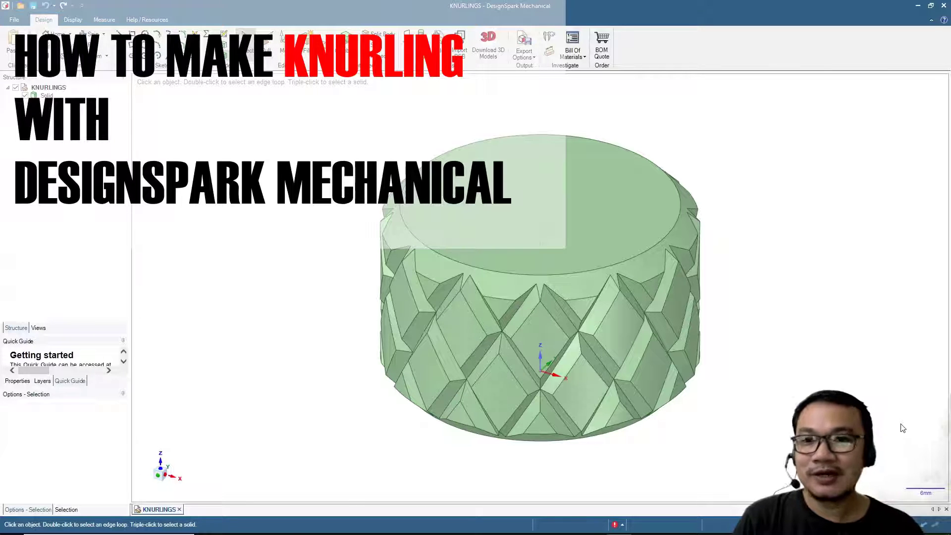
# Create a new design and sketch a 50 mm diameter circle centred on the origin.
pyautogui.click(14, 19)
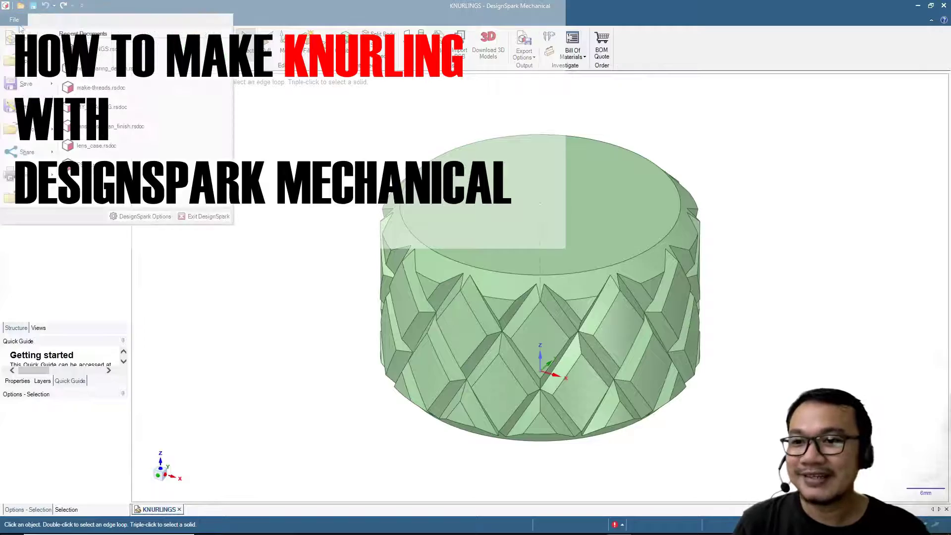
pyautogui.hotkey('ctrl', 'n')
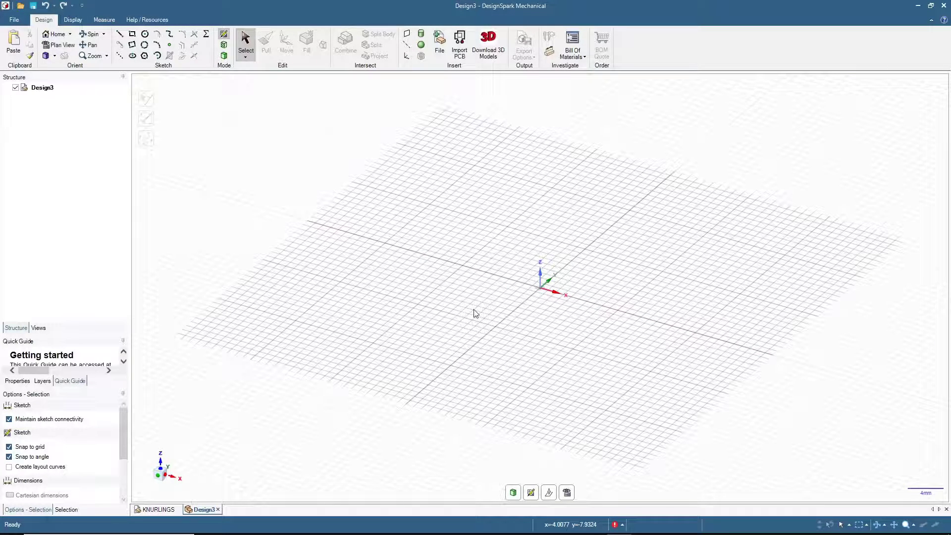
pyautogui.click(145, 35)
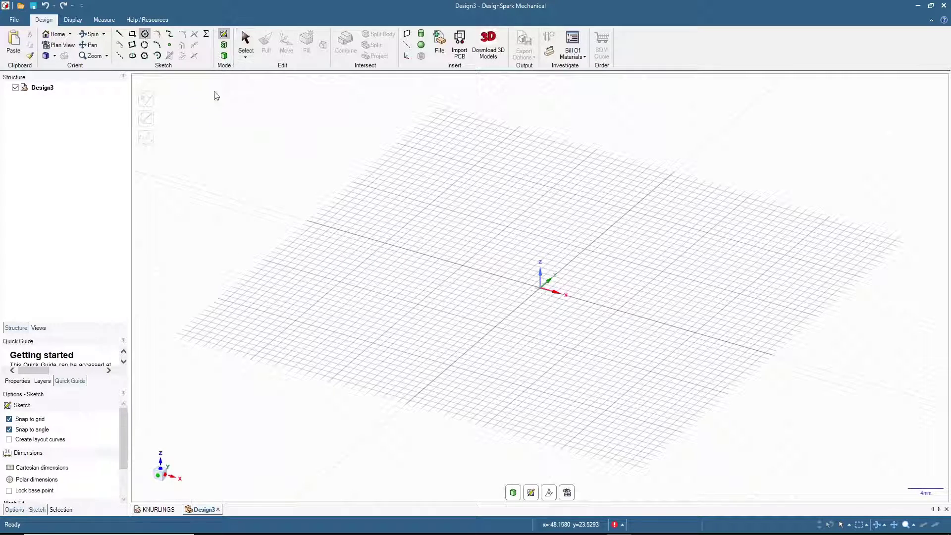
pyautogui.click(541, 290)
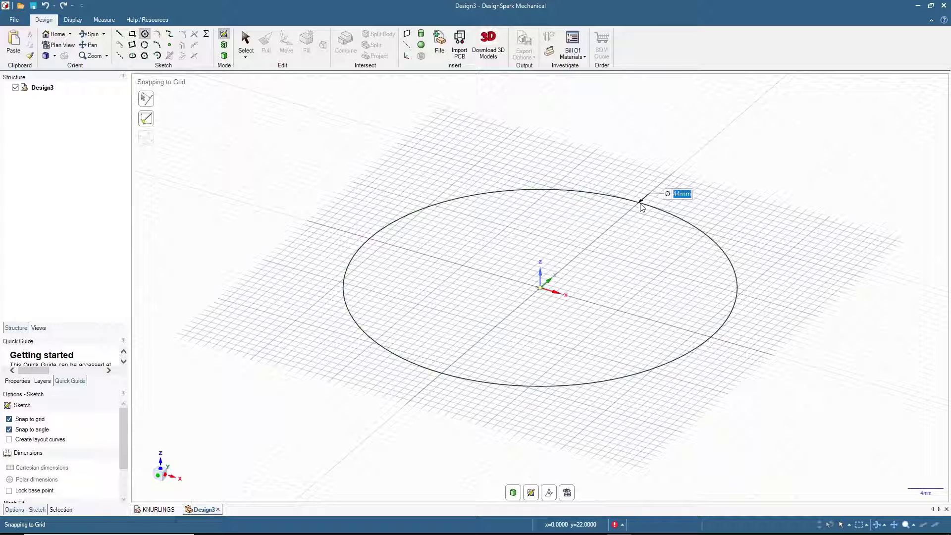
pyautogui.write('50')
pyautogui.press('Return')
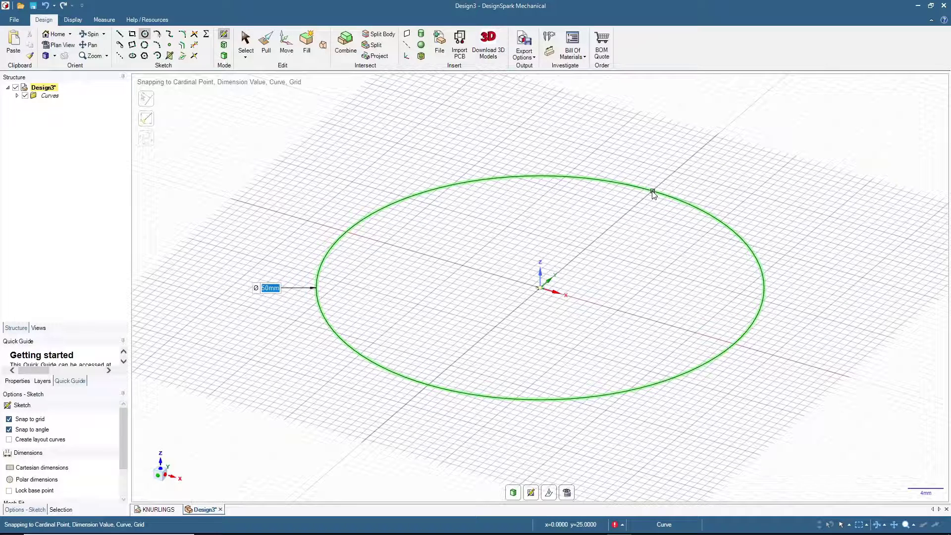
# Convert the circle sketch to a 3D surface and pull it up 30 mm into a solid cylinder.
pyautogui.click(245, 42)
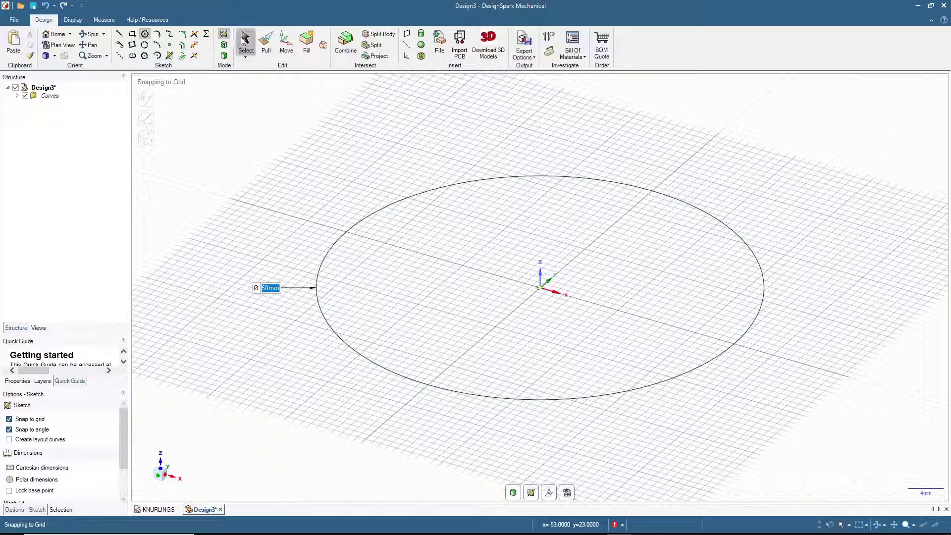
pyautogui.click(226, 59)
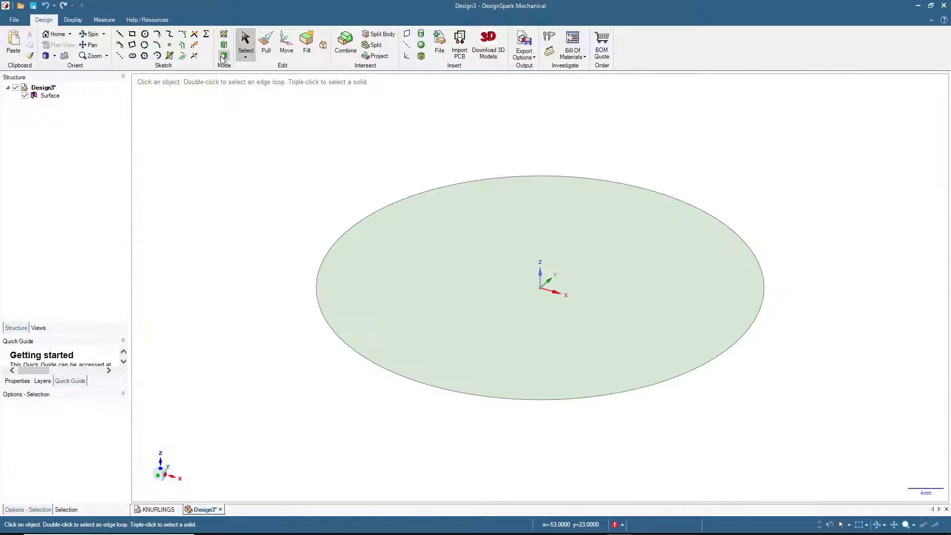
pyautogui.click(466, 250)
pyautogui.click(443, 262)
pyautogui.press('p')
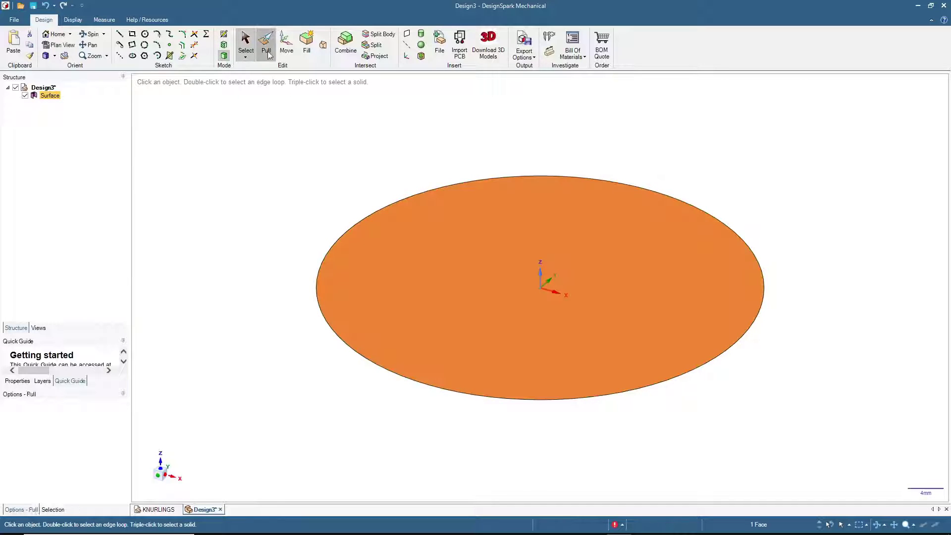
pyautogui.click(456, 337)
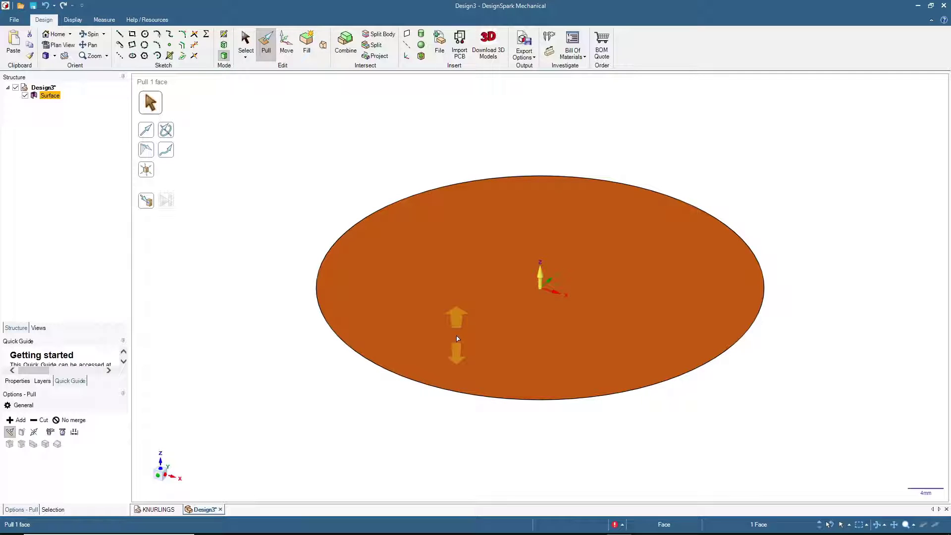
pyautogui.moveTo(456, 338); pyautogui.dragTo(444, 266)
pyautogui.write('30')
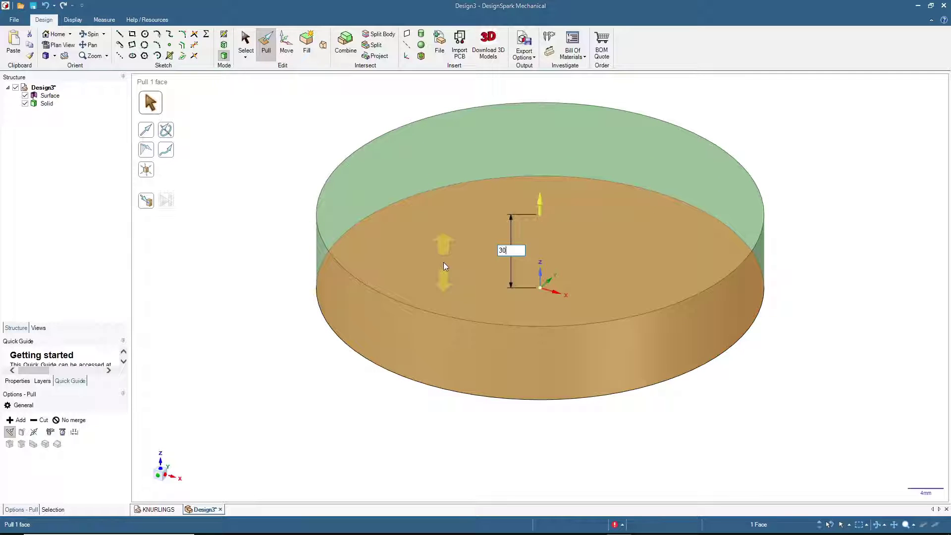
pyautogui.press('Return')
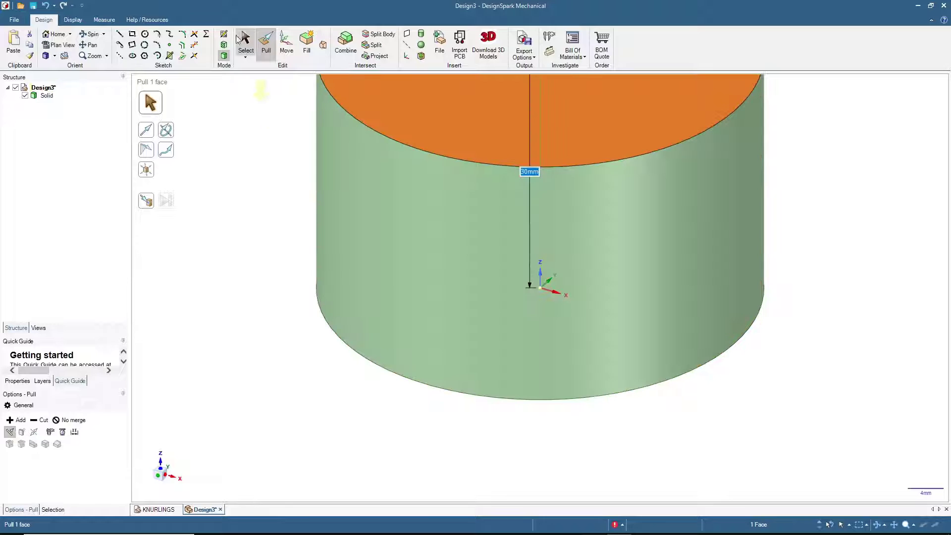
pyautogui.click(246, 42)
pyautogui.press('z')
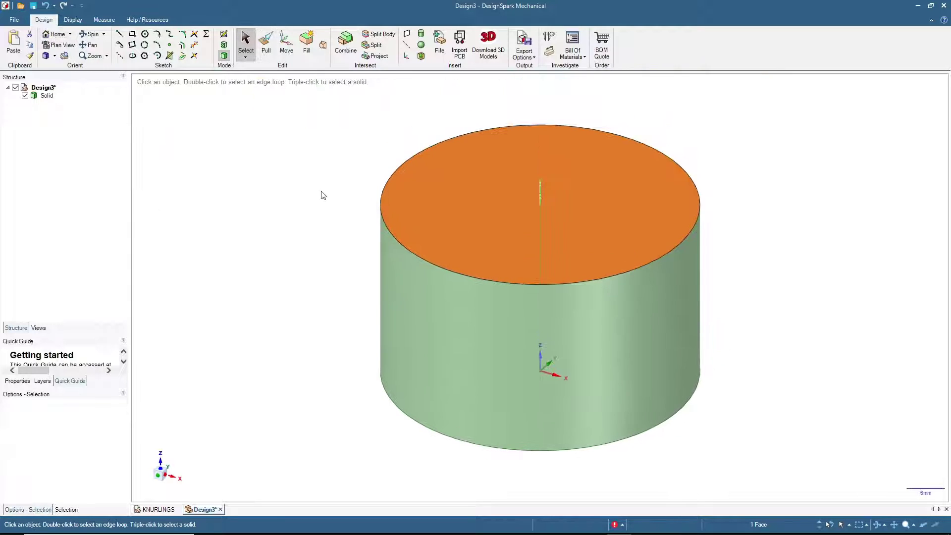
pyautogui.click(323, 195)
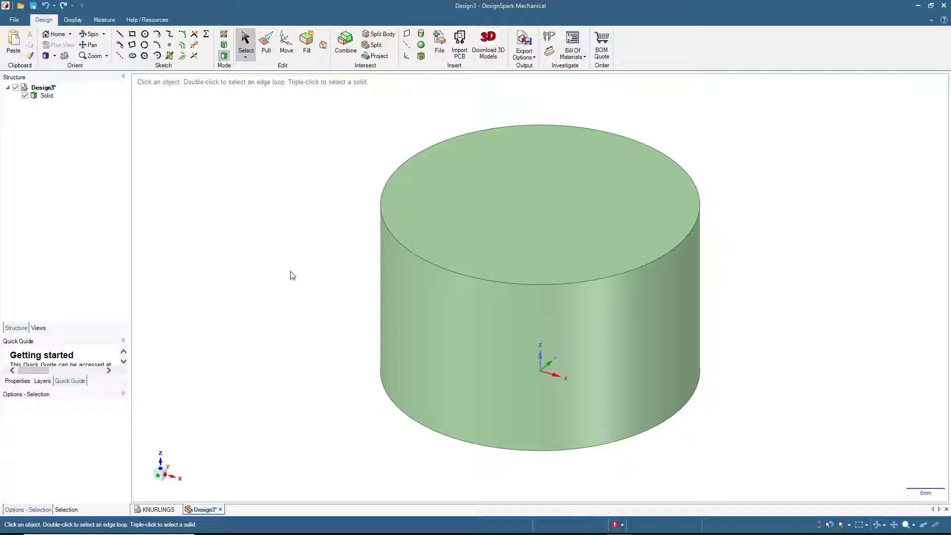
# Start a sketch on the cylinder's top face and draw a 2 mm line inward from the circle's +Y edge point towards the centre.
pyautogui.click(563, 205)
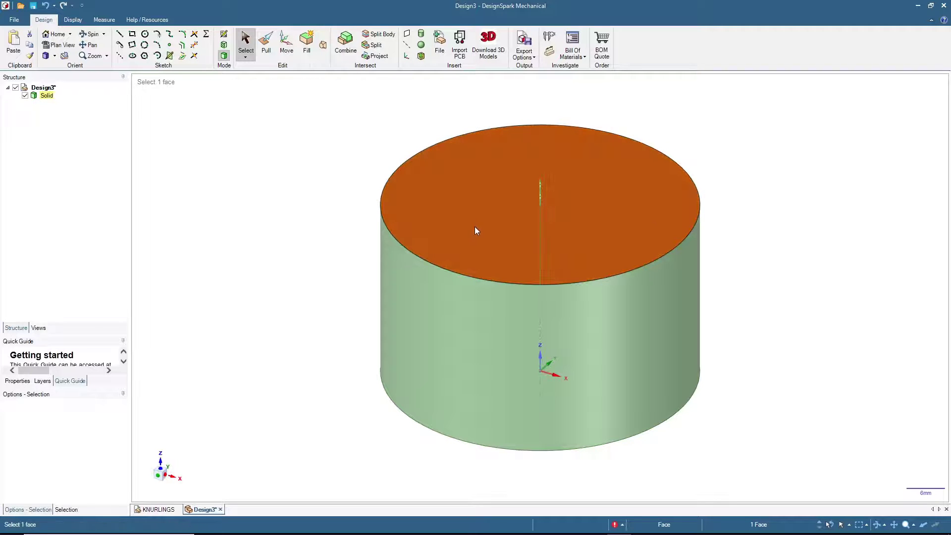
pyautogui.click(225, 35)
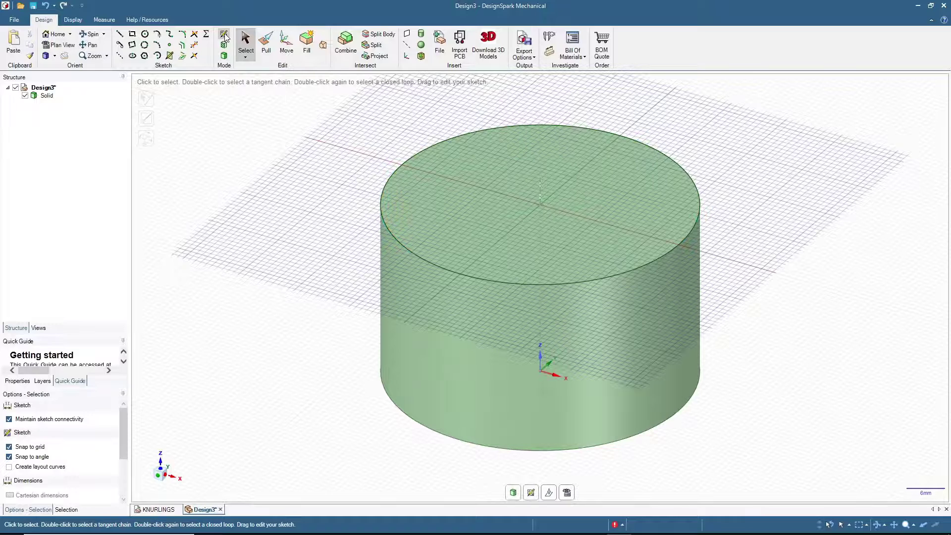
pyautogui.click(161, 473)
pyautogui.scroll(5, 559, 131)
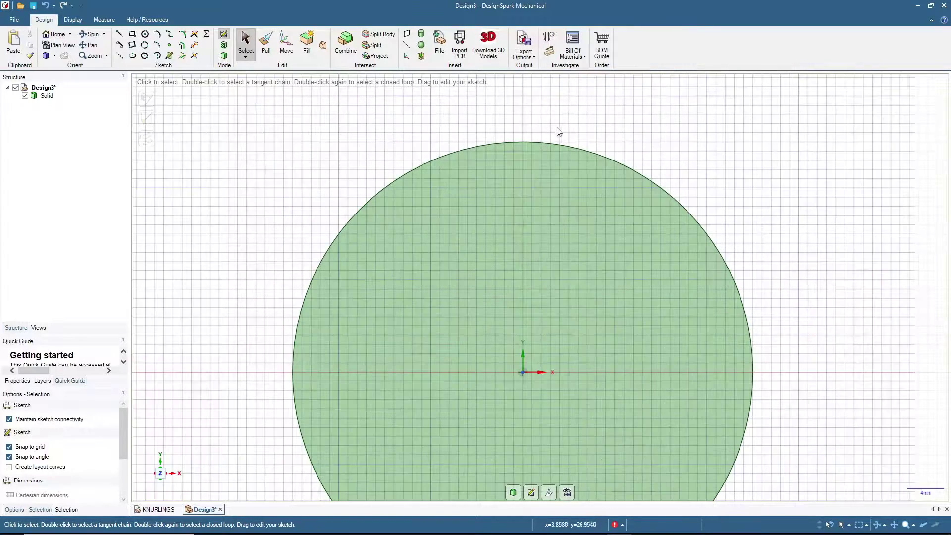
pyautogui.scroll(2, 539, 130)
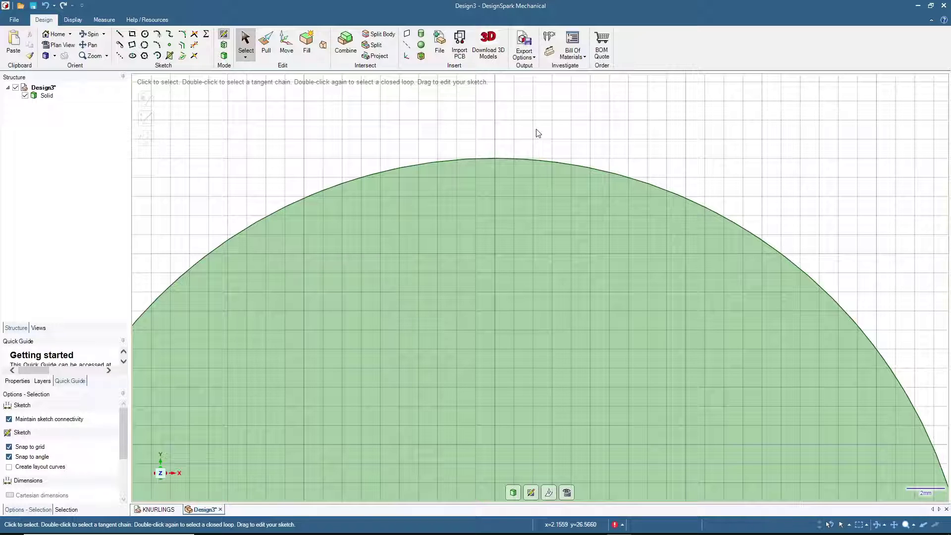
pyautogui.click(120, 35)
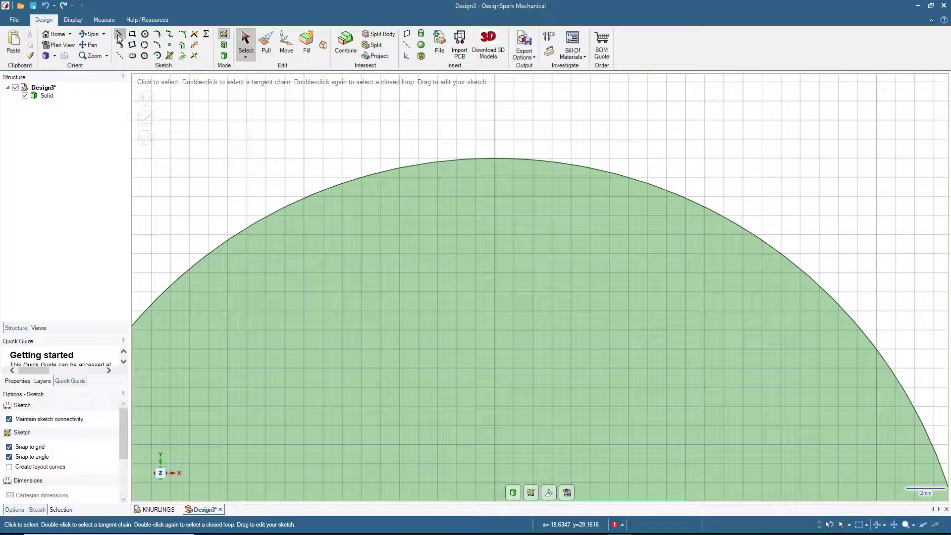
pyautogui.click(494, 159)
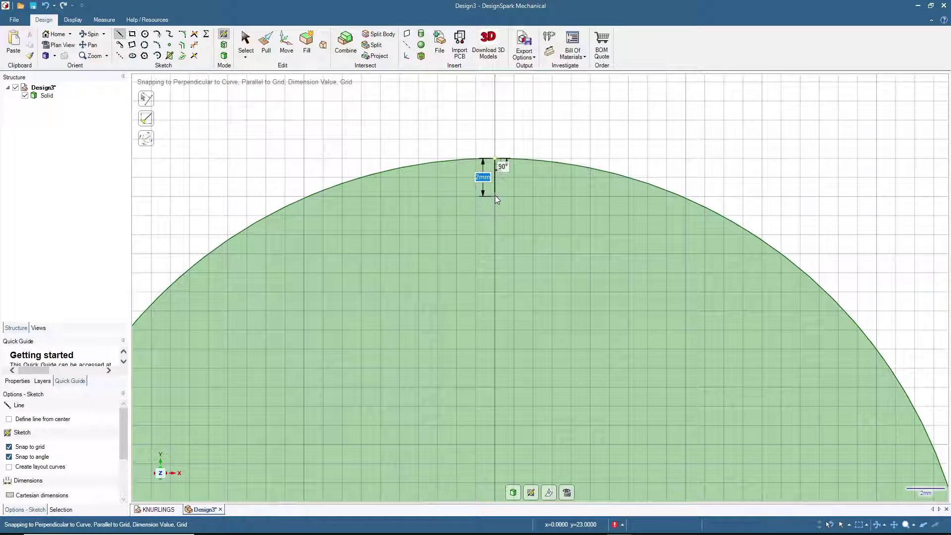
pyautogui.click(495, 195)
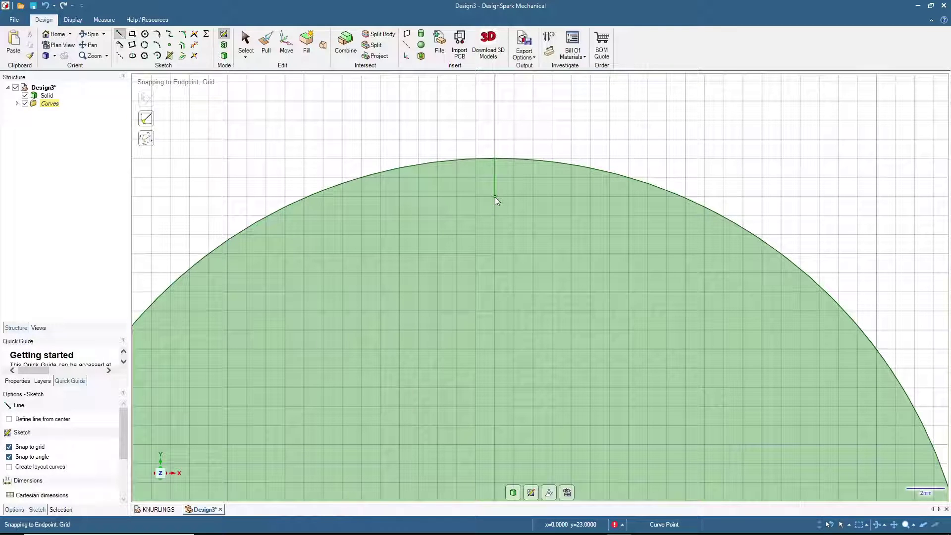
# Draw a V of two 4.24 mm lines at 45° from the guide line's inner end and close it with a 6 mm horizontal line.
pyautogui.click(495, 196)
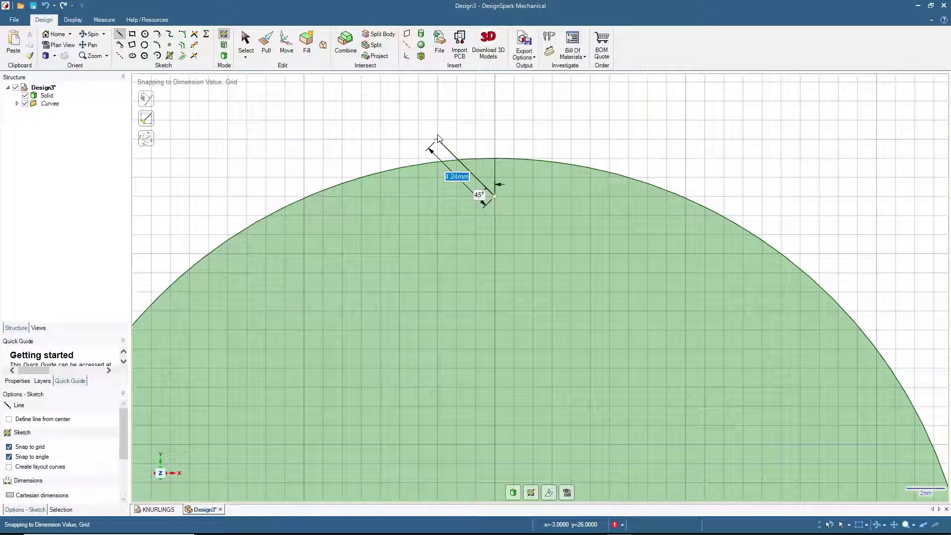
pyautogui.click(438, 138)
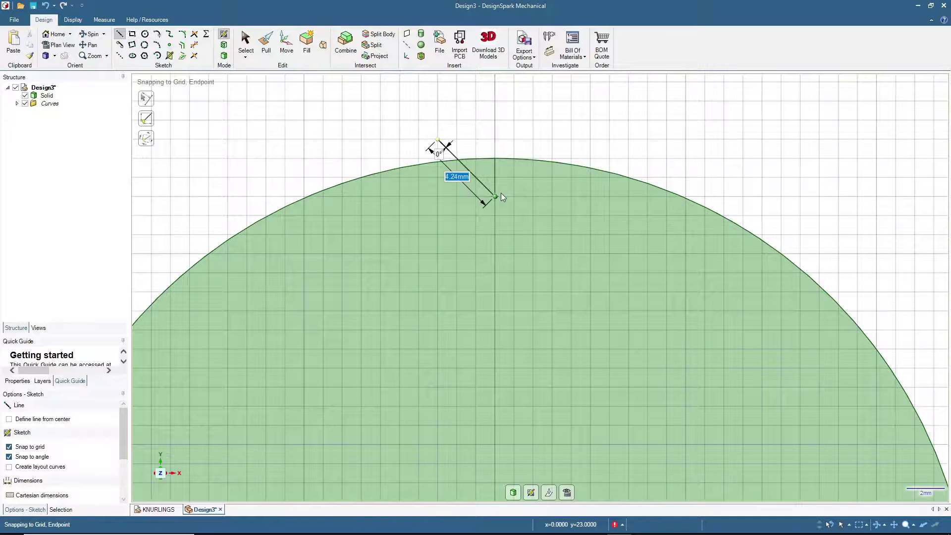
pyautogui.press('Escape')
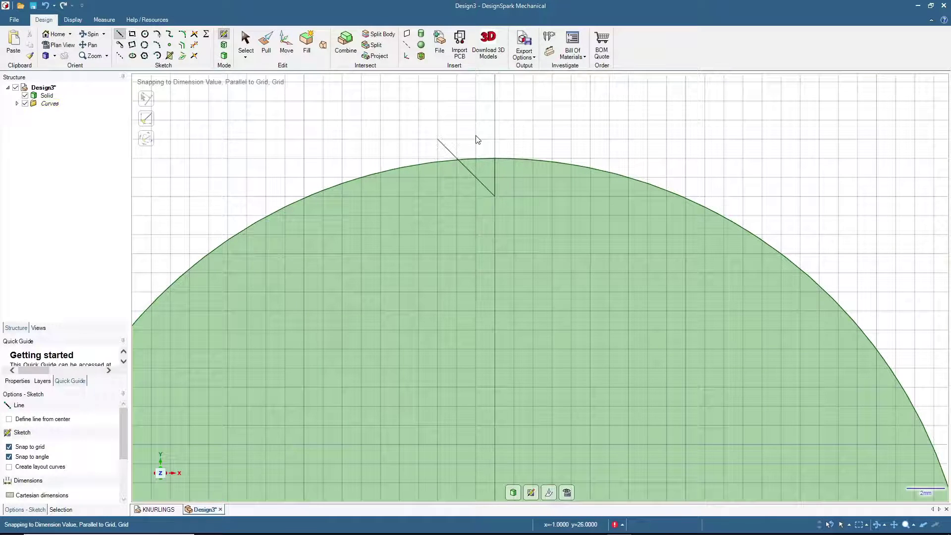
pyautogui.click(495, 196)
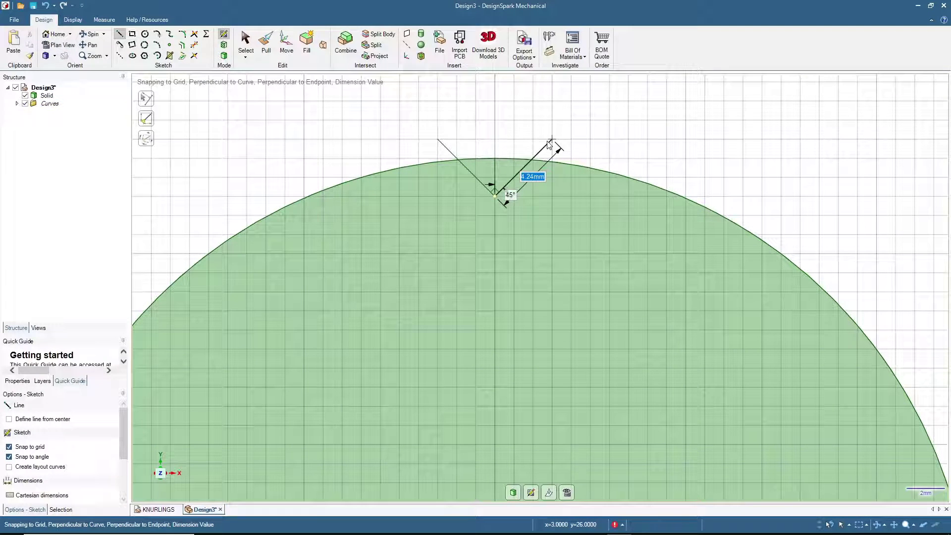
pyautogui.click(549, 145)
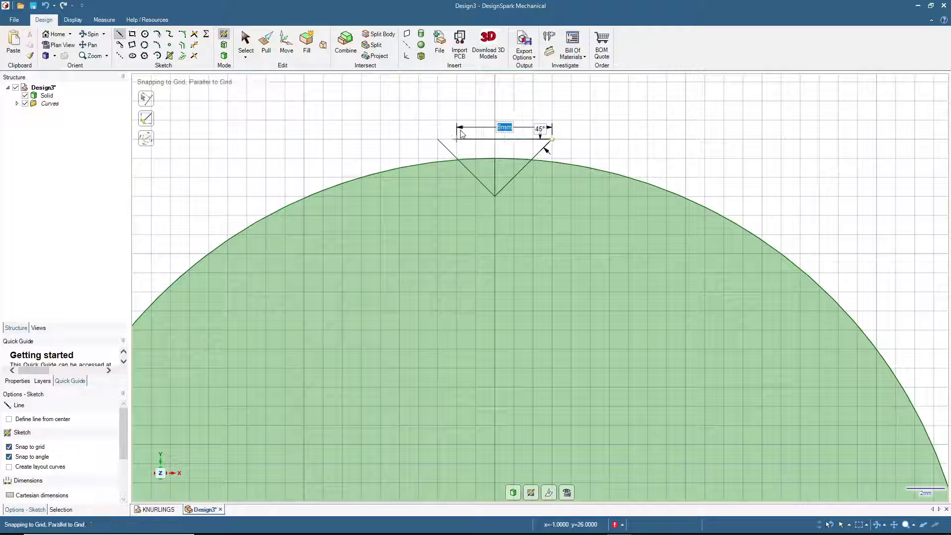
pyautogui.click(438, 141)
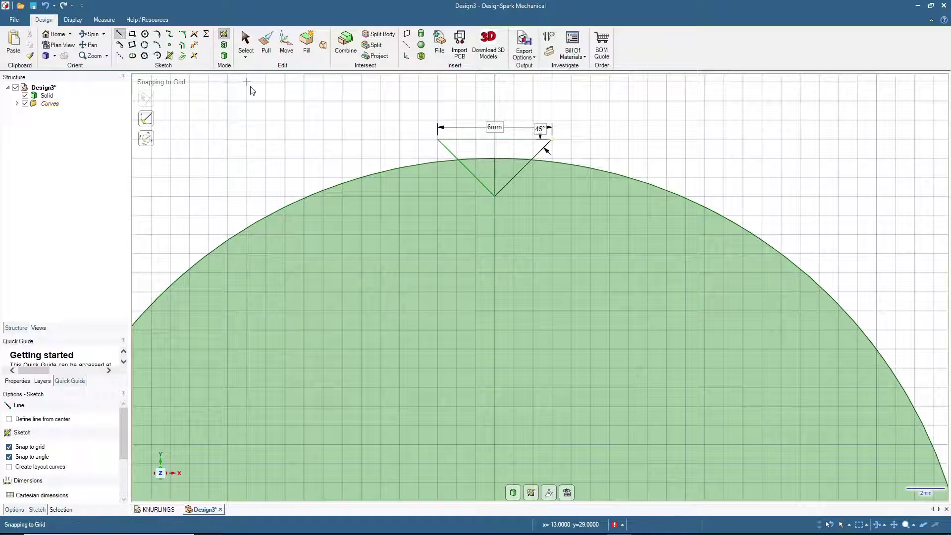
# Delete the 2 mm vertical guide line inside the triangle.
pyautogui.click(247, 42)
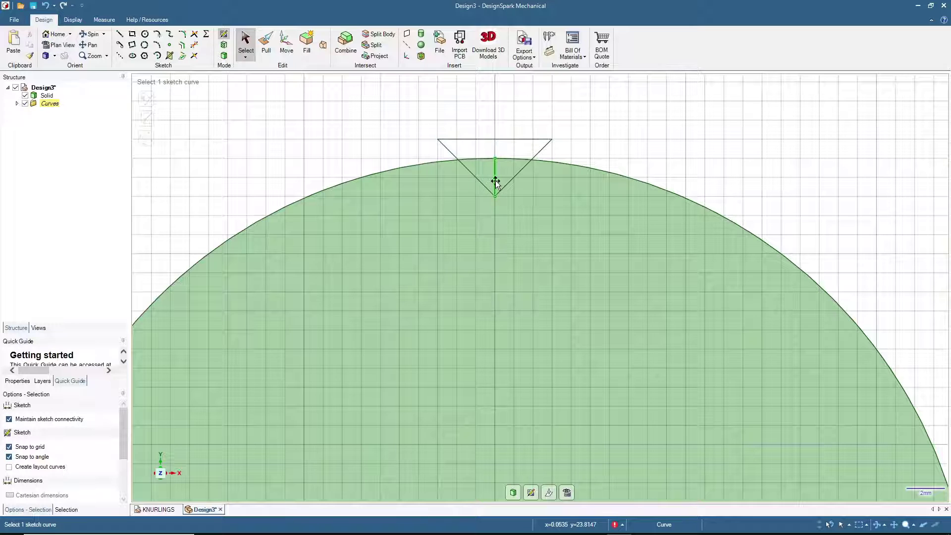
pyautogui.click(495, 181)
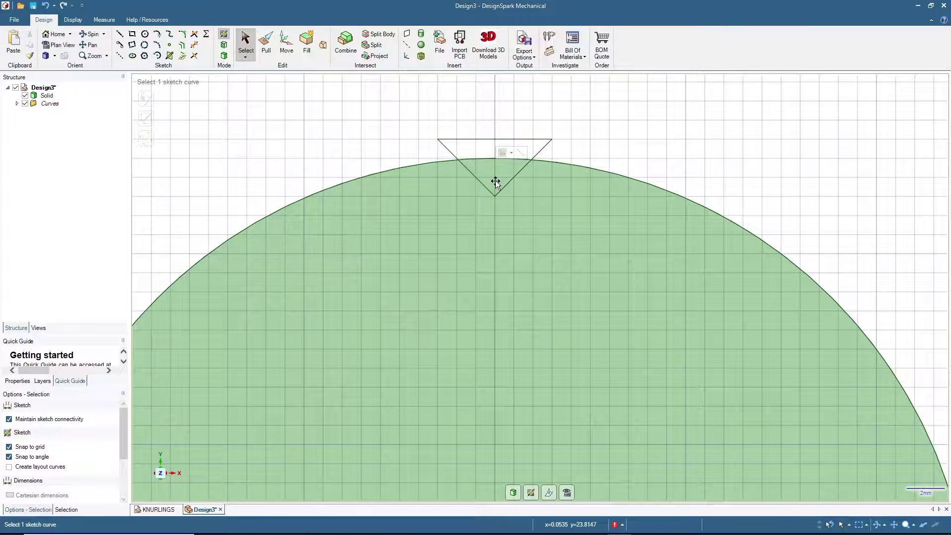
pyautogui.press('Escape')
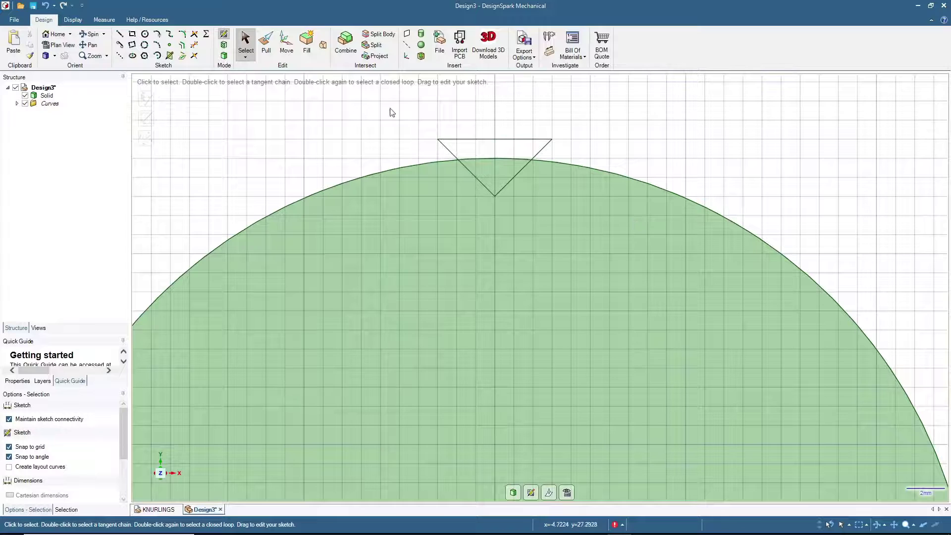
# Select the three triangle lines for a radial Move and place the move anchor at the circle's centre.
pyautogui.moveTo(389, 114); pyautogui.dragTo(641, 256)
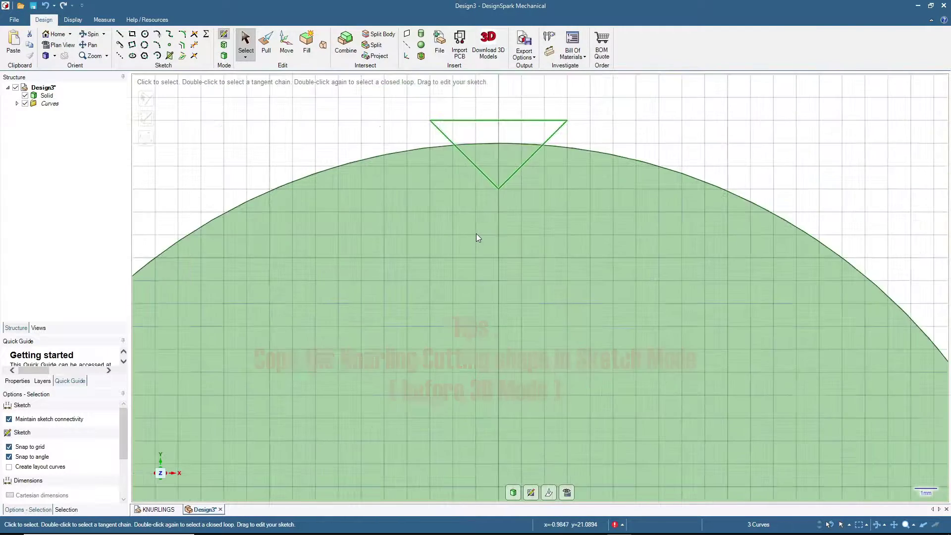
pyautogui.scroll(-5, 477, 234)
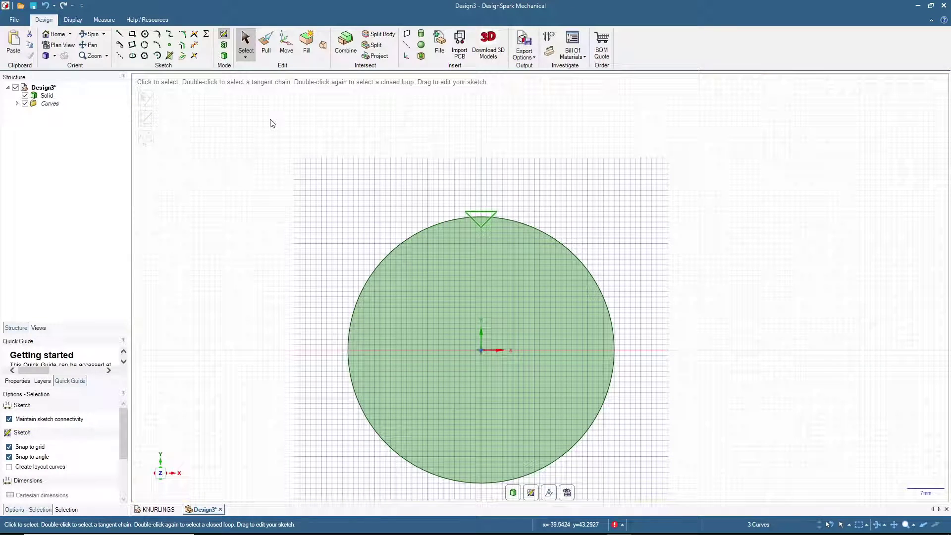
pyautogui.click(290, 50)
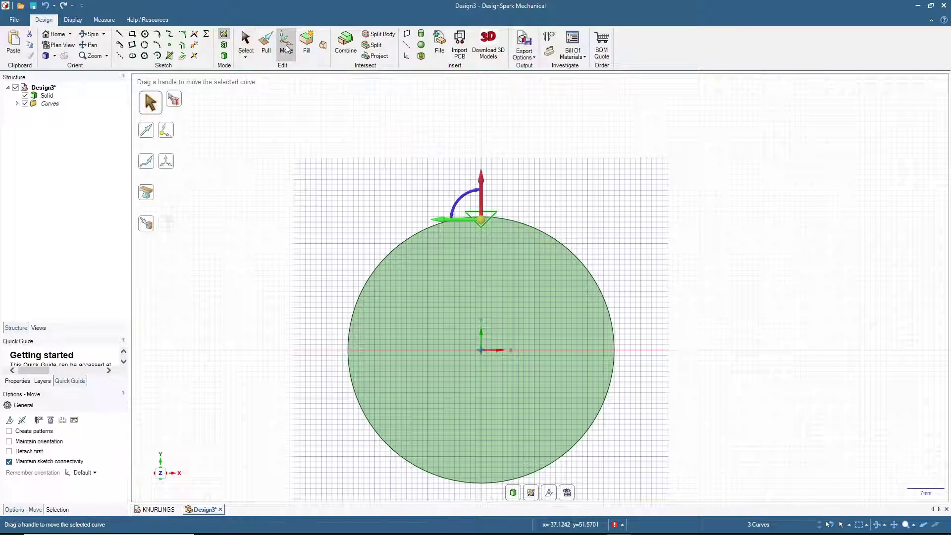
pyautogui.click(171, 171)
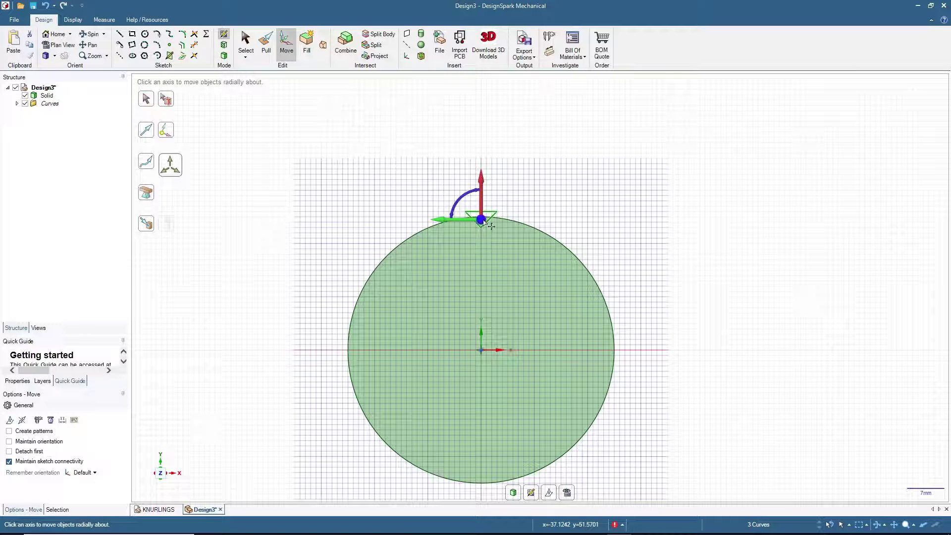
pyautogui.moveTo(483, 220); pyautogui.dragTo(481, 354)
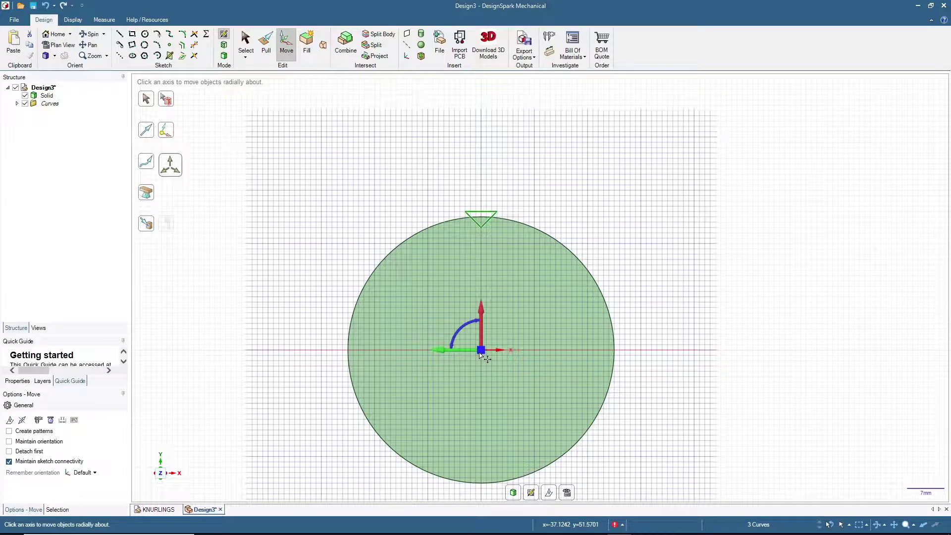
# Create a circular pattern of 12 triangles around the cylinder's centre.
pyautogui.click(9, 431)
pyautogui.moveTo(461, 334); pyautogui.dragTo(456, 358)
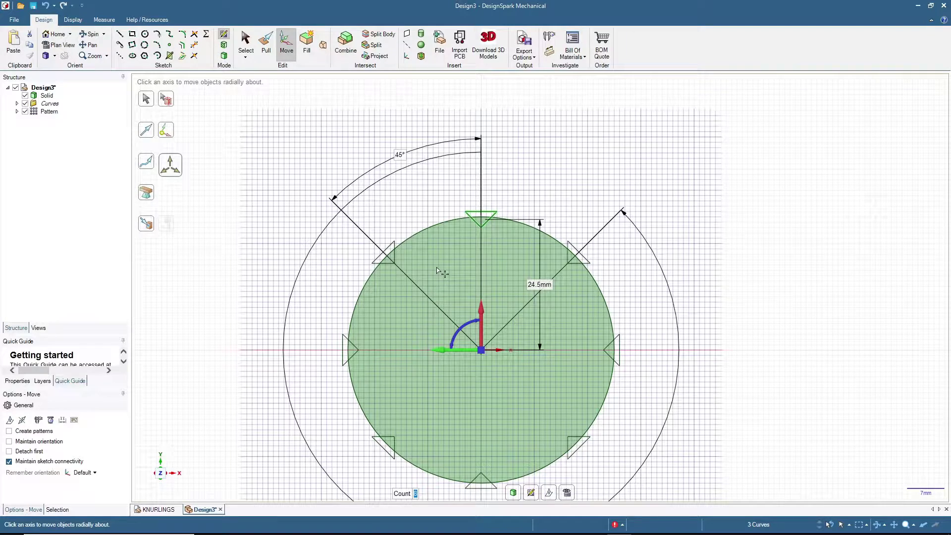
pyautogui.moveTo(446, 257); pyautogui.dragTo(435, 191, button='middle')
pyautogui.write('12')
pyautogui.press('Return')
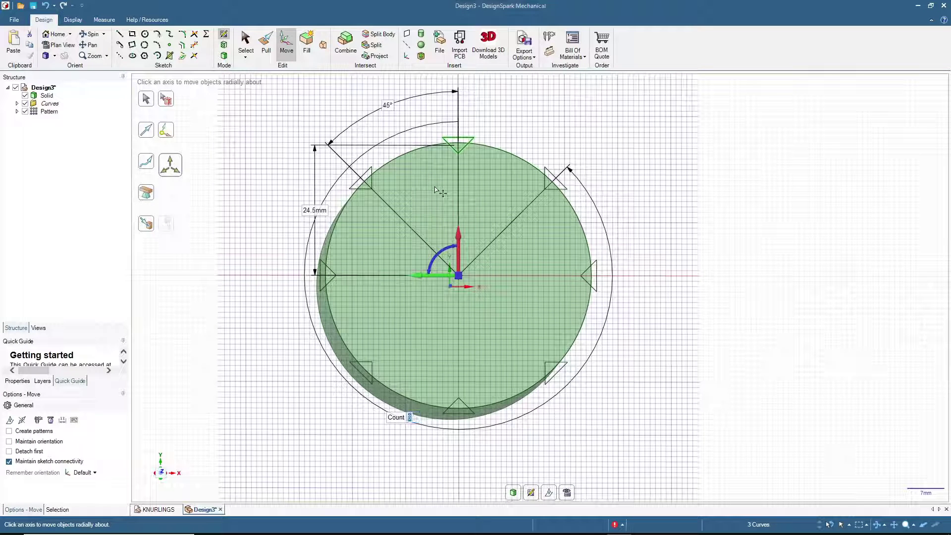
pyautogui.click(247, 41)
pyautogui.moveTo(265, 213); pyautogui.dragTo(253, 191, button='middle')
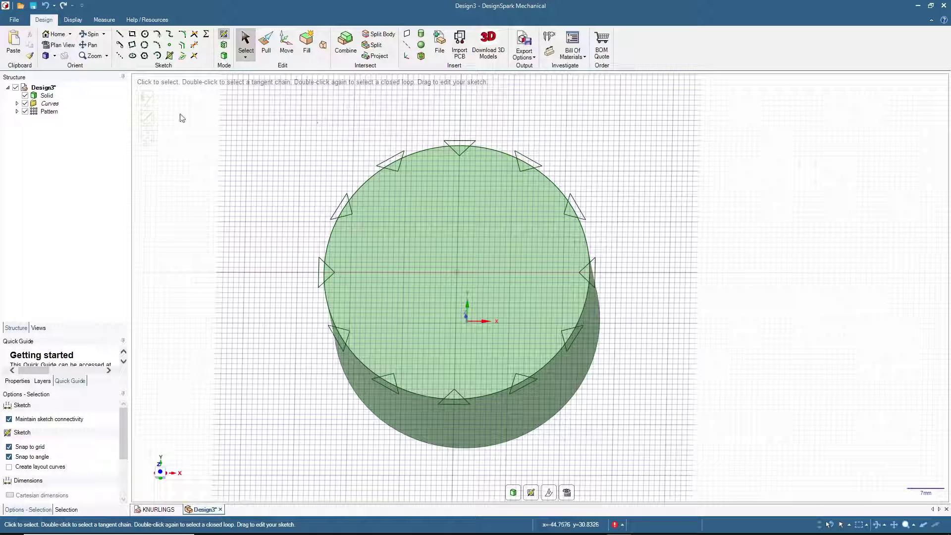
# Hide the cylinder solid and convert the patterned triangle sketch into 3D surfaces.
pyautogui.click(25, 96)
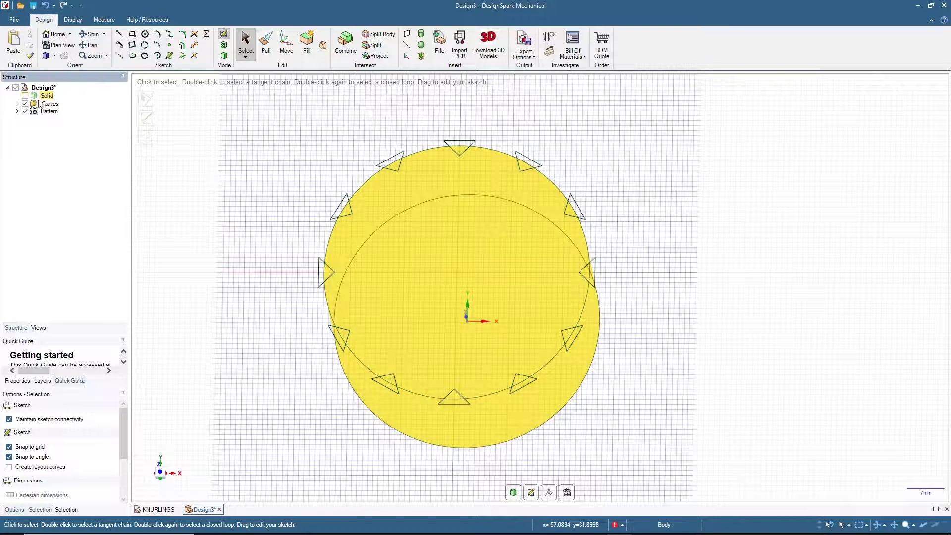
pyautogui.click(224, 56)
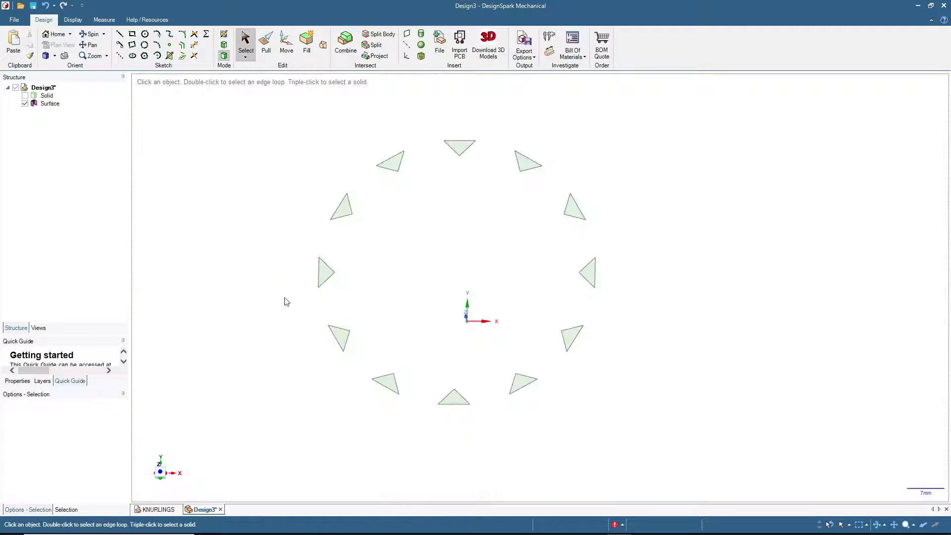
pyautogui.moveTo(285, 299); pyautogui.dragTo(276, 263, button='middle')
# Duplicate the triangle surface body in place by copying and pasting it.
pyautogui.click(50, 104)
pyautogui.click(49, 105)
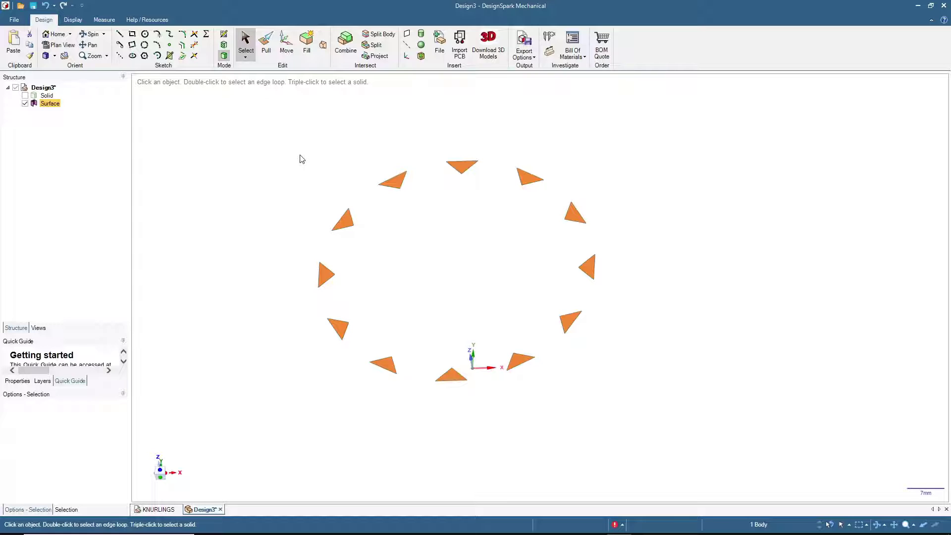
pyautogui.rightClick(50, 105)
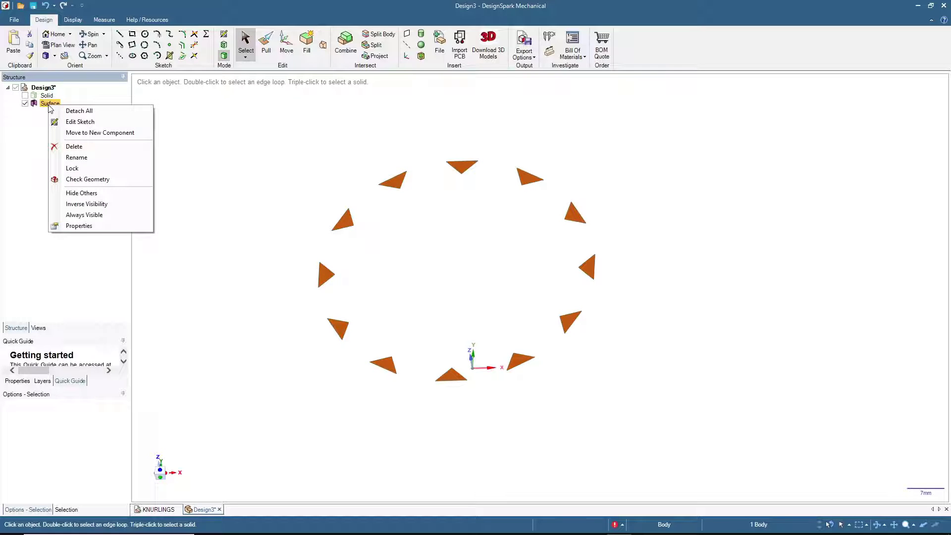
pyautogui.click(43, 106)
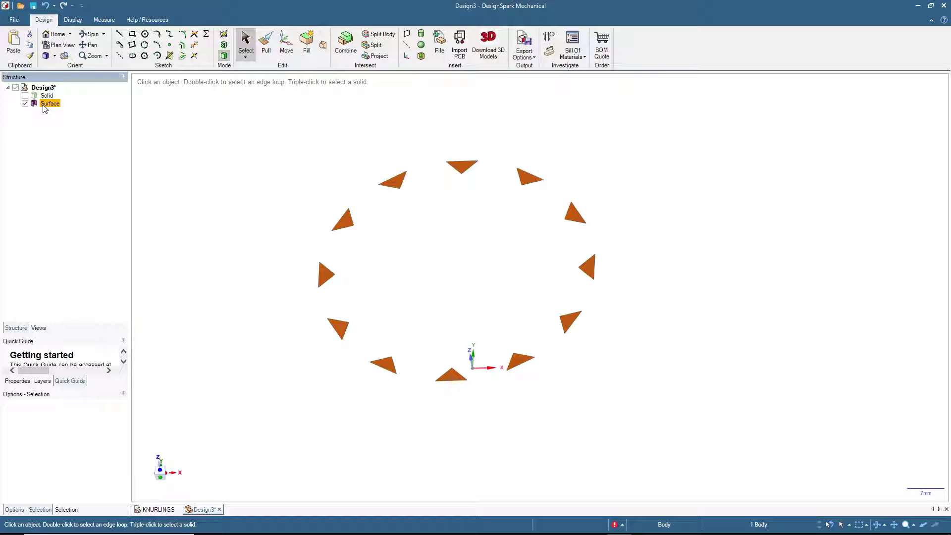
pyautogui.press('ctrl')
pyautogui.press('ctrl')
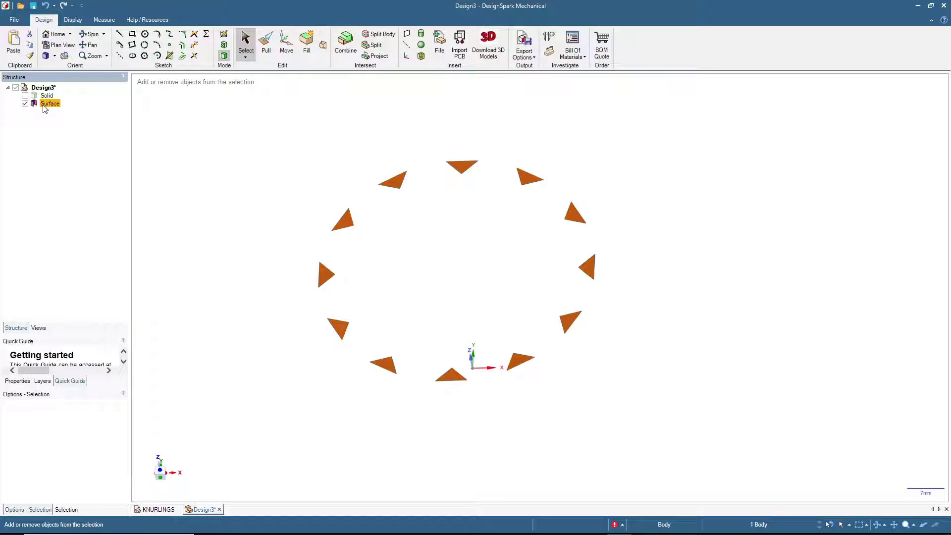
pyautogui.hotkey('ctrl', 'v')
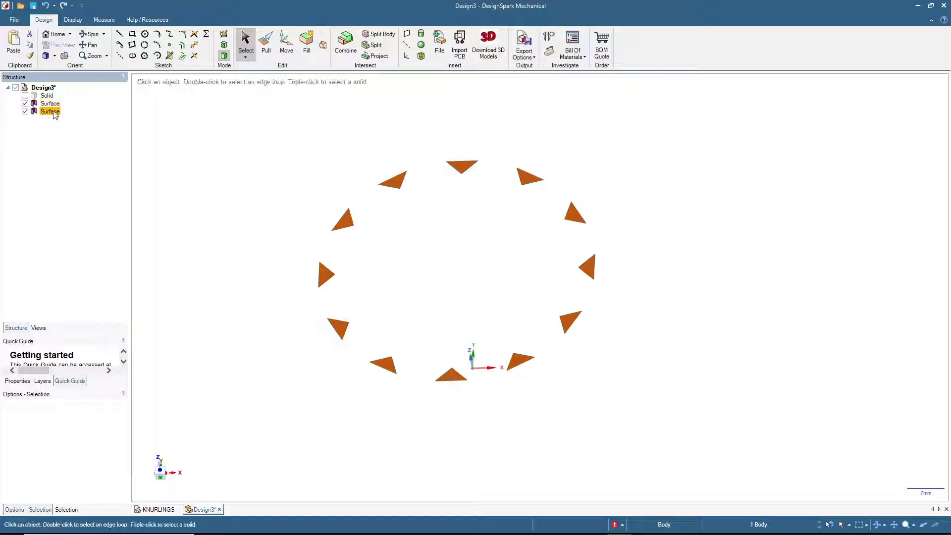
# Rename the first triangle surface body as CUT_RIGHT.
pyautogui.click(55, 104)
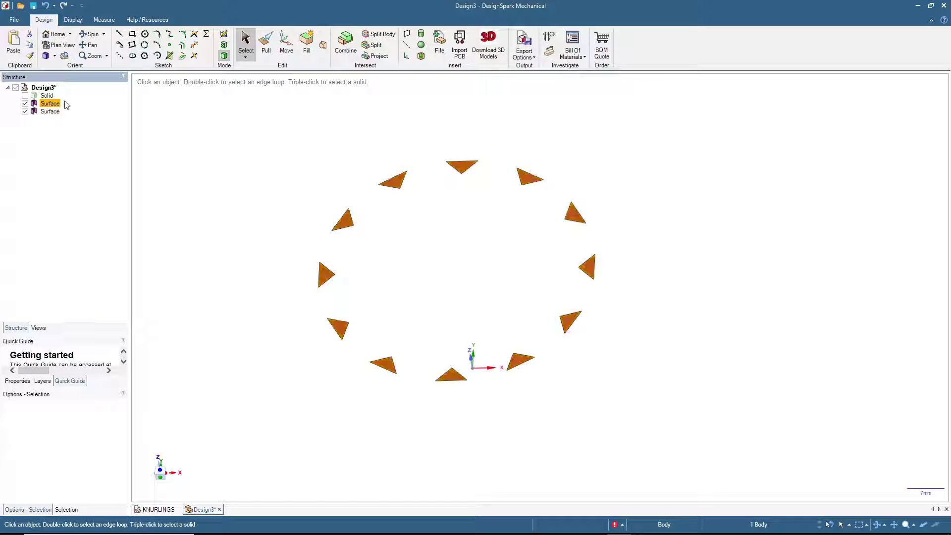
pyautogui.press('shift')
pyautogui.write('CUT_RIGHT')
pyautogui.press('Return')
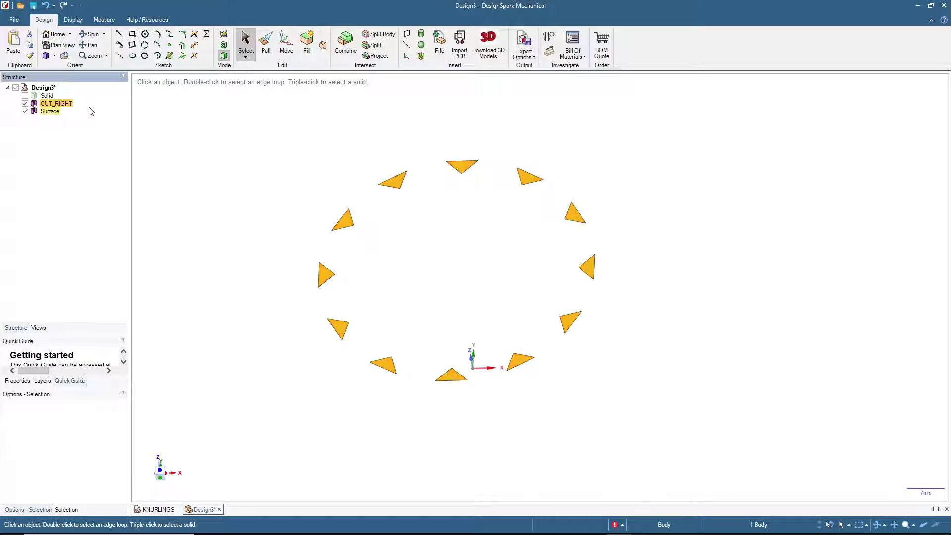
# Rename the second triangle surface body as CUT_LEFT.
pyautogui.click(50, 112)
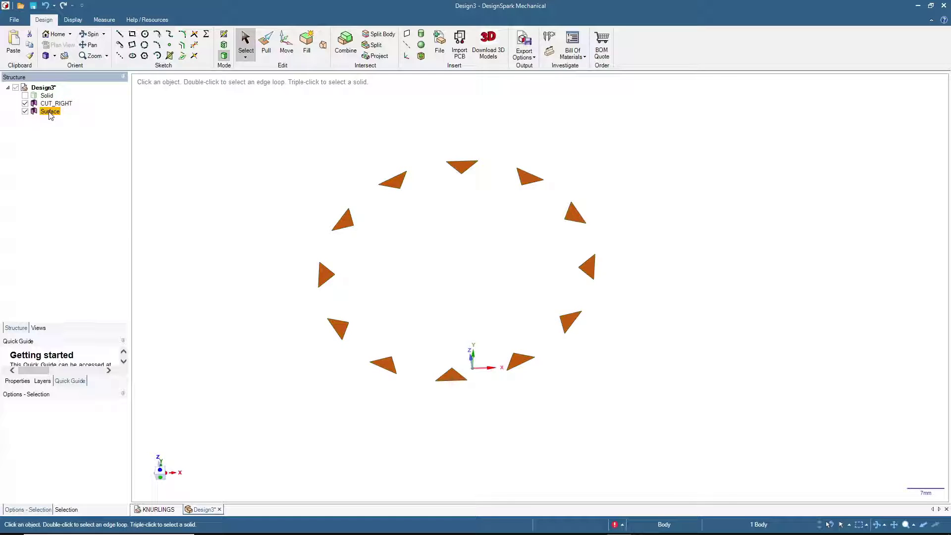
pyautogui.rightClick(50, 113)
pyautogui.click(82, 153)
pyautogui.write('CUT_LEFT')
pyautogui.press('Return')
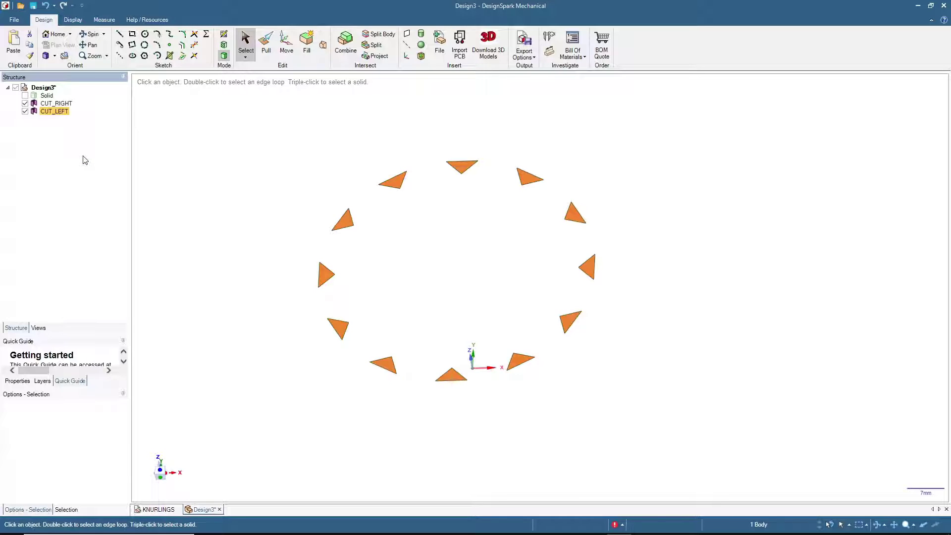
pyautogui.click(150, 154)
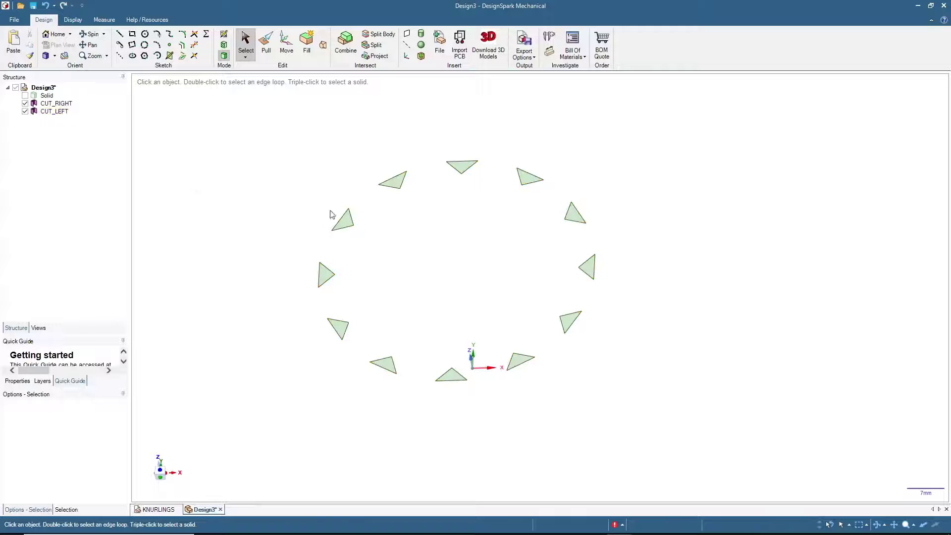
# Try to move the CUT_LEFT triangles along the X axis away from the CUT_RIGHT triangles.
pyautogui.moveTo(278, 186)
pyautogui.mouseDown(button='middle')
pyautogui.moveTo(292, 213)
pyautogui.moveTo(301, 176)
pyautogui.mouseUp(button='middle')
pyautogui.moveTo(292, 127); pyautogui.dragTo(676, 410)
pyautogui.click(143, 202)
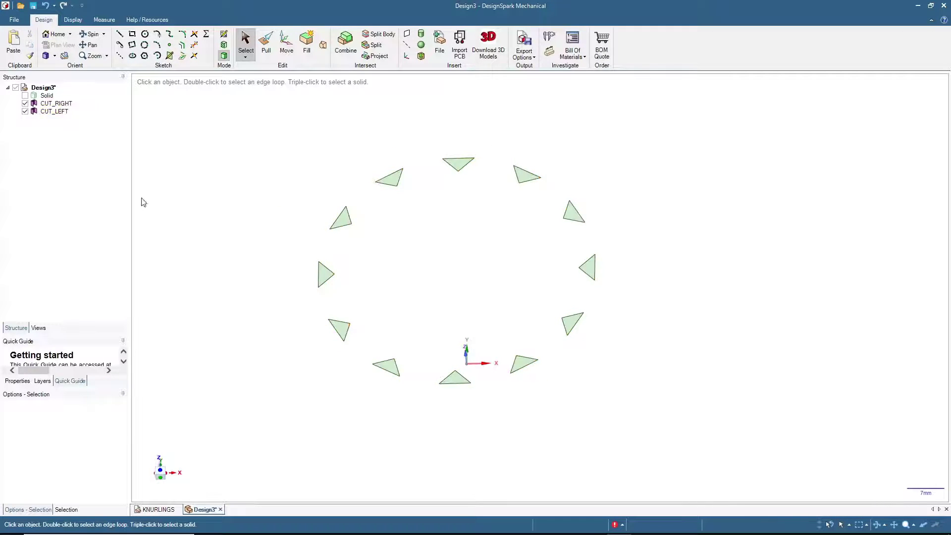
pyautogui.click(54, 111)
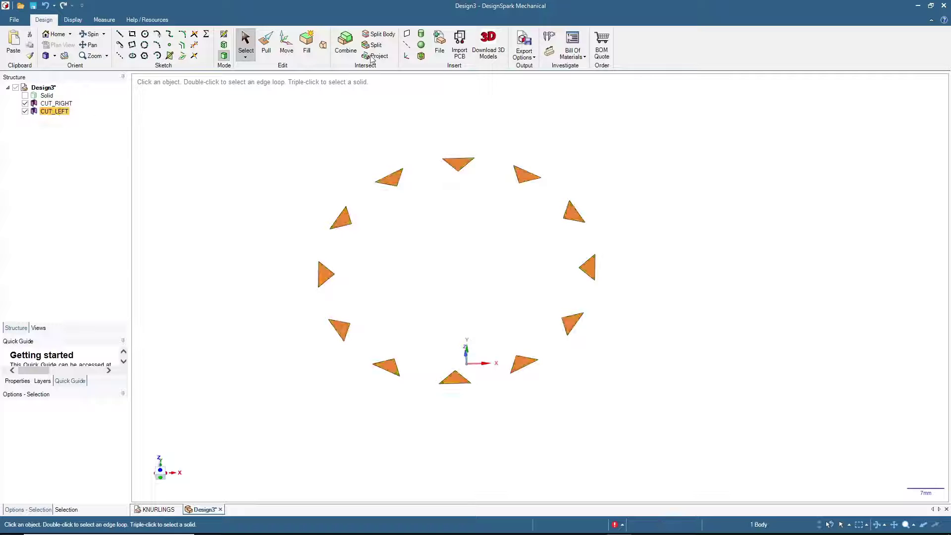
pyautogui.click(287, 44)
pyautogui.moveTo(496, 271); pyautogui.dragTo(518, 278)
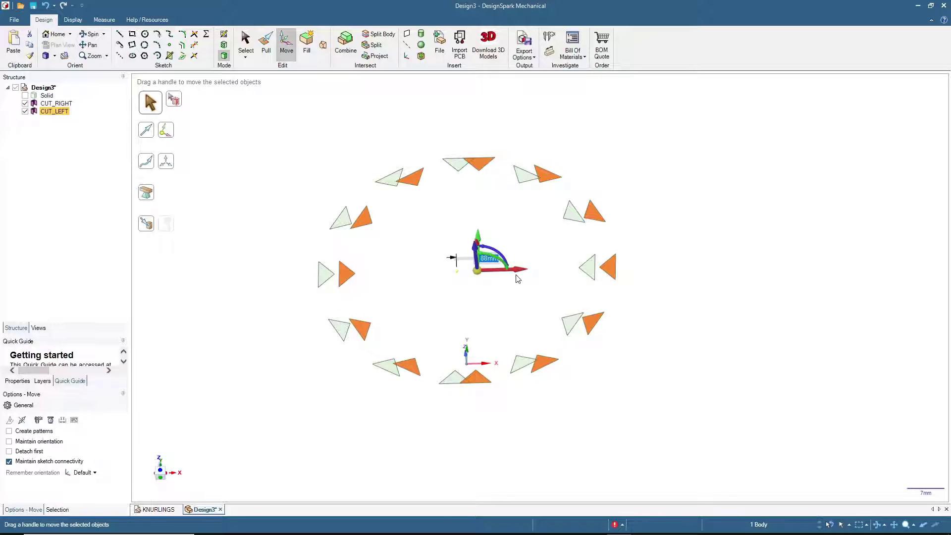
pyautogui.press('Escape')
pyautogui.press('Escape')
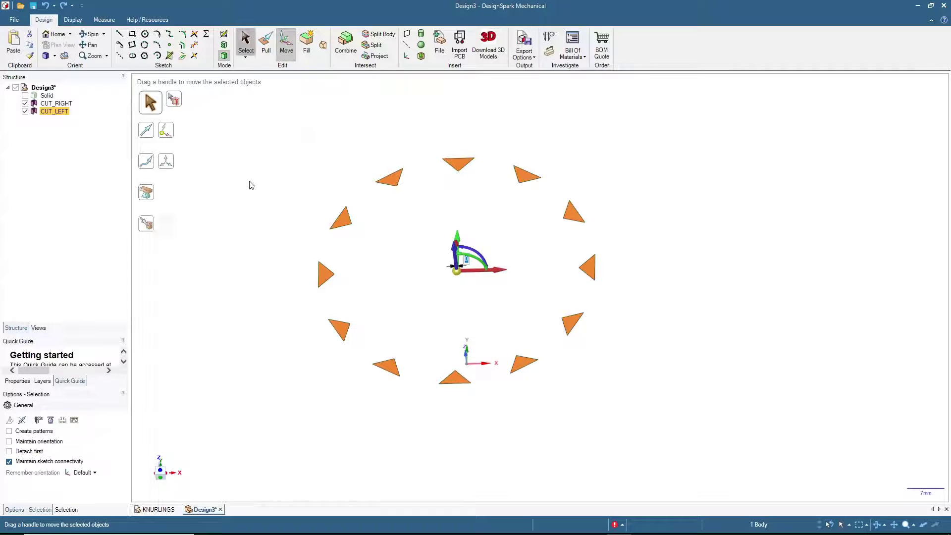
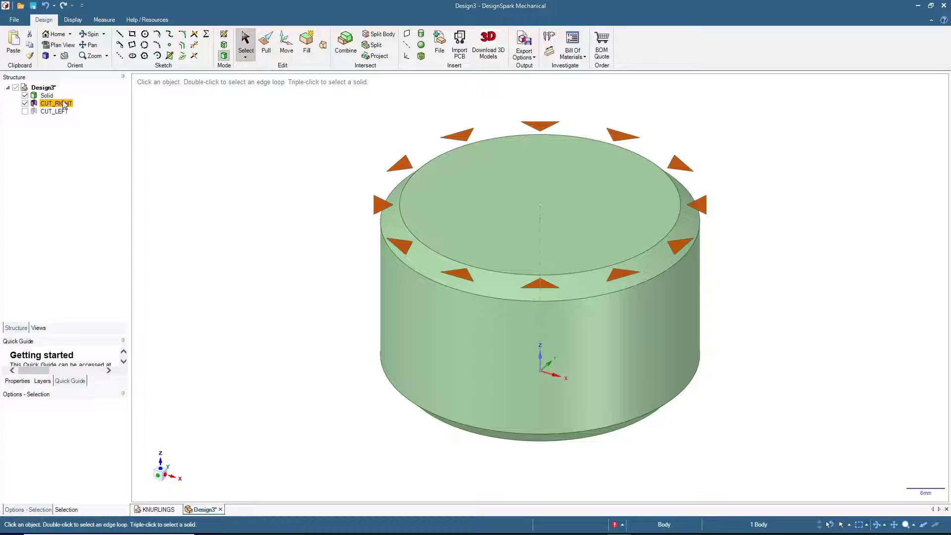
# Cut right-handed helical grooves by revolving the CUT_RIGHT faces about the cylinder's axis, about 42 mm downward with a 240 mm pitch.
pyautogui.click(268, 47)
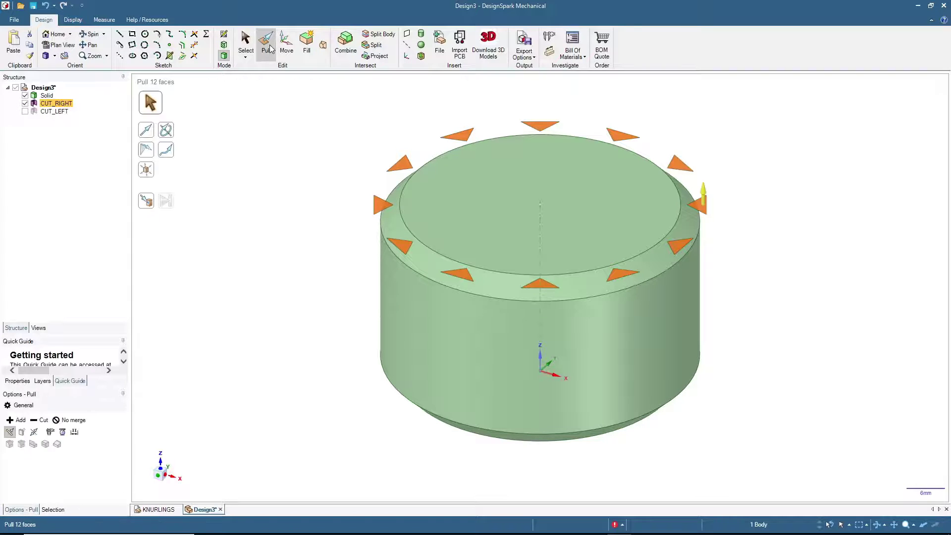
pyautogui.click(167, 132)
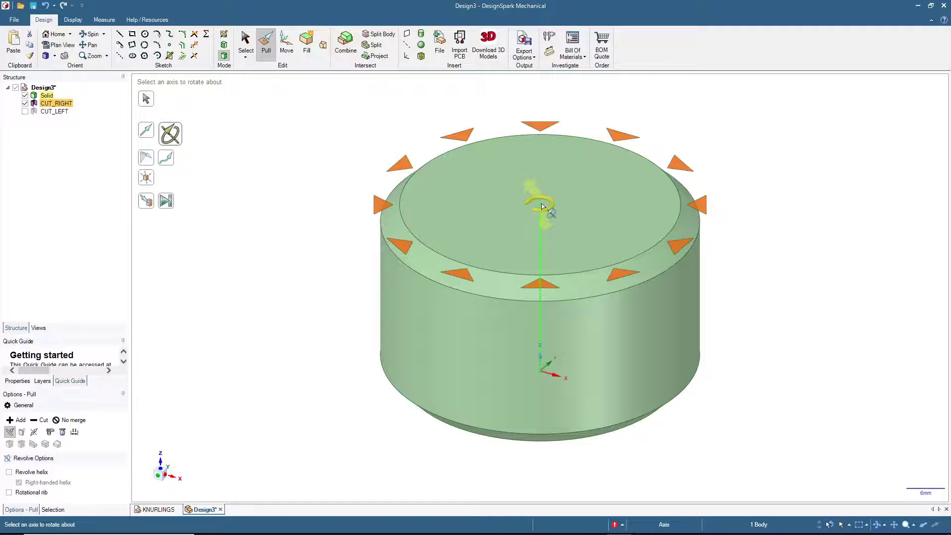
pyautogui.click(542, 207)
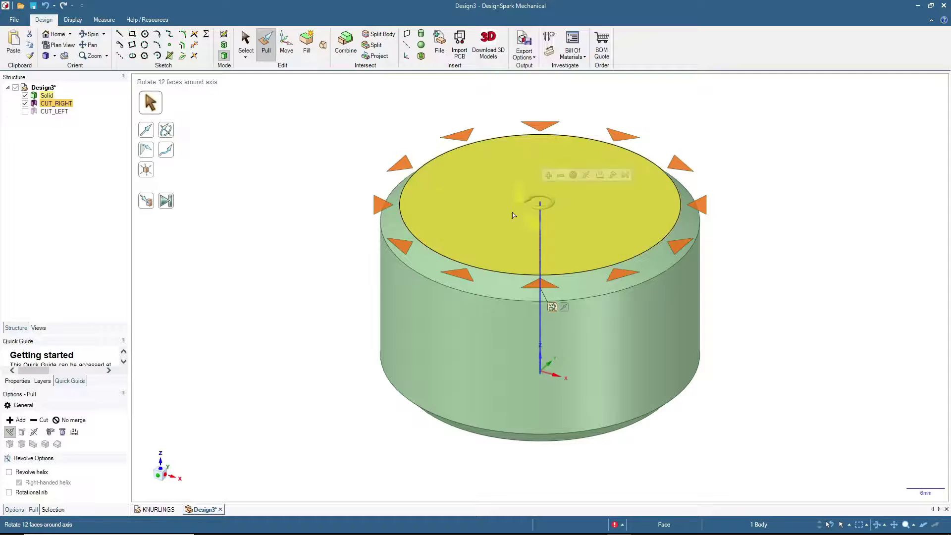
pyautogui.moveTo(304, 198)
pyautogui.mouseDown(button='middle')
pyautogui.moveTo(318, 261)
pyautogui.moveTo(301, 194)
pyautogui.mouseUp(button='middle')
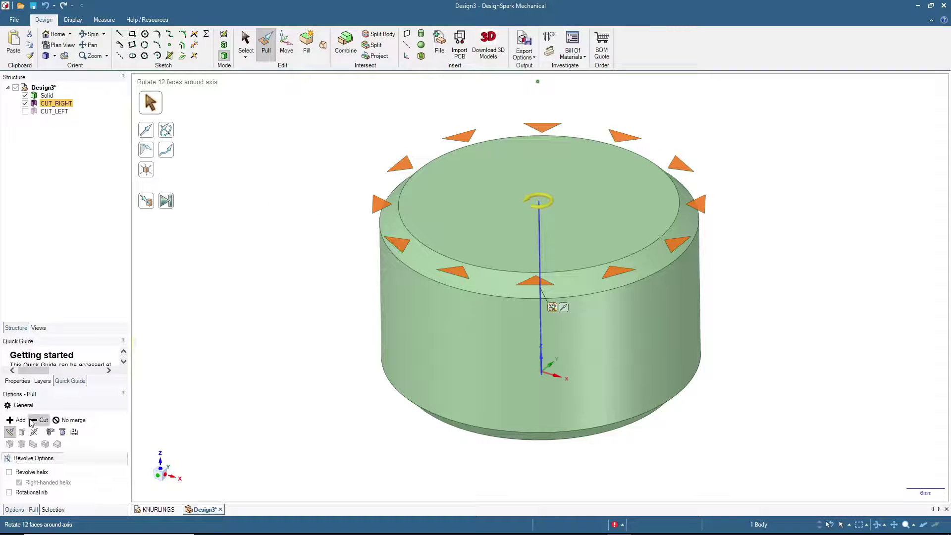
pyautogui.click(10, 473)
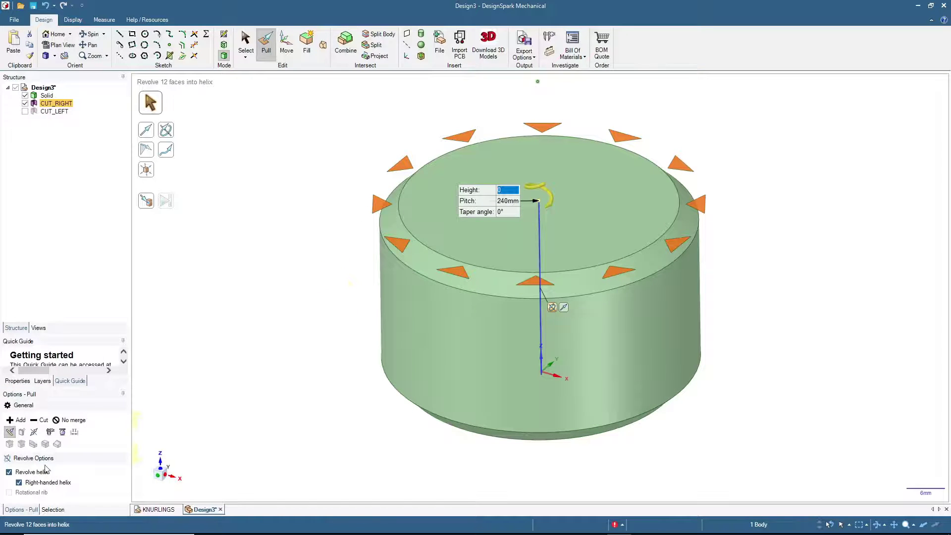
pyautogui.click(36, 421)
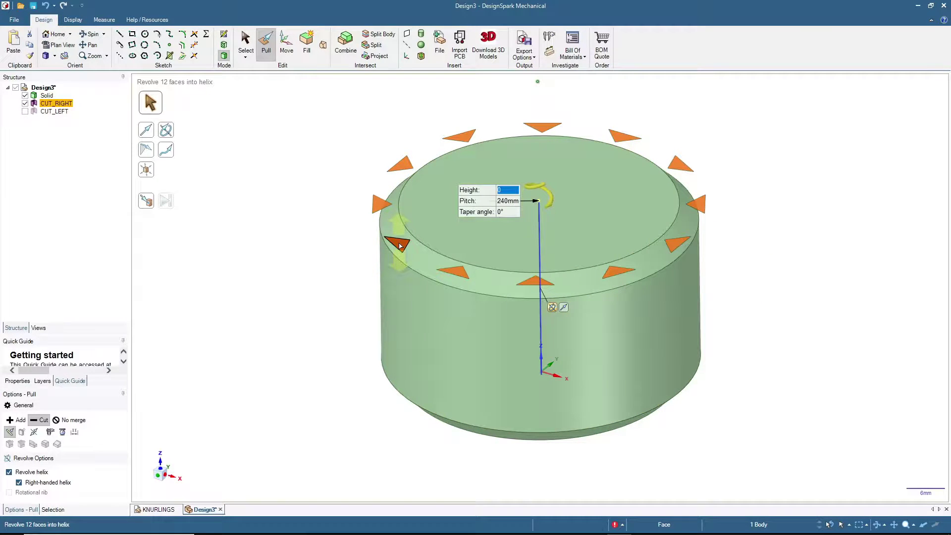
pyautogui.moveTo(400, 246); pyautogui.dragTo(320, 422)
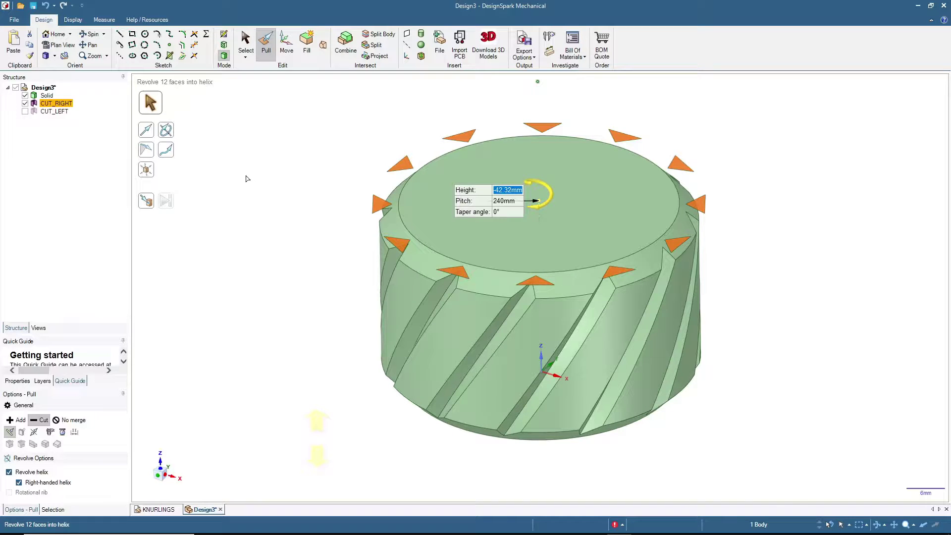
pyautogui.click(273, 119)
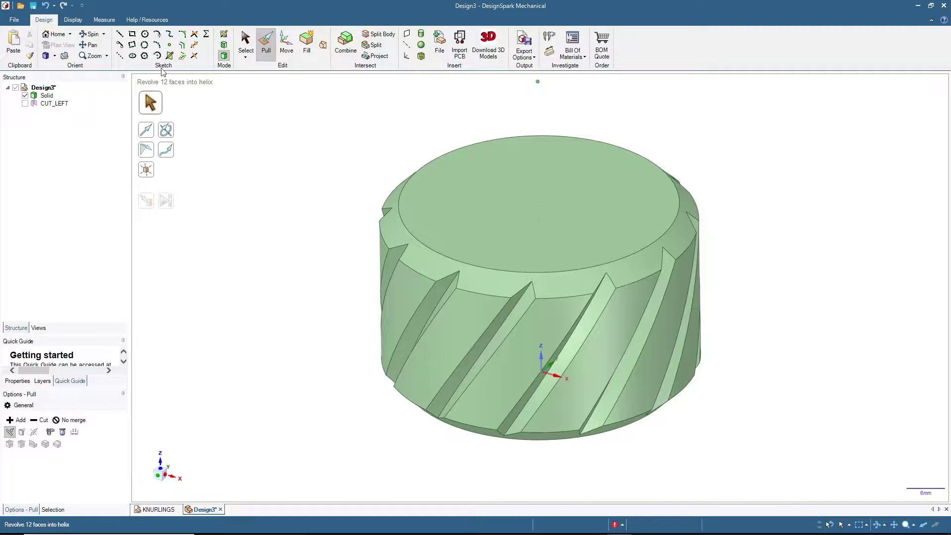
pyautogui.click(55, 34)
pyautogui.moveTo(285, 345)
pyautogui.mouseDown(button='middle')
pyautogui.moveTo(332, 302)
pyautogui.moveTo(276, 316)
pyautogui.moveTo(315, 343)
pyautogui.moveTo(296, 358)
pyautogui.mouseUp(button='middle')
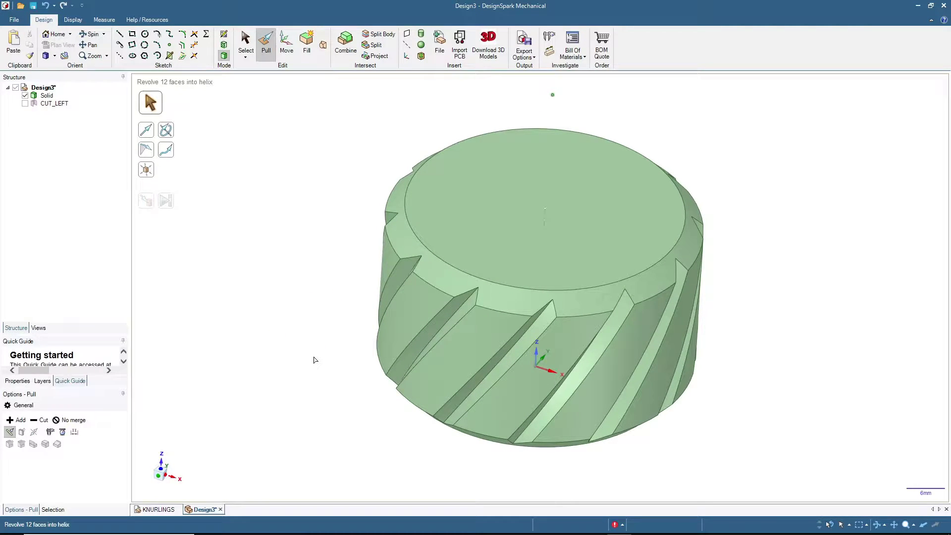
# Show the CUT_LEFT triangles and cut left-handed helical grooves by revolving them about the cylinder's axis, about 43 mm downward with a 240 mm pitch.
pyautogui.click(25, 104)
pyautogui.click(49, 105)
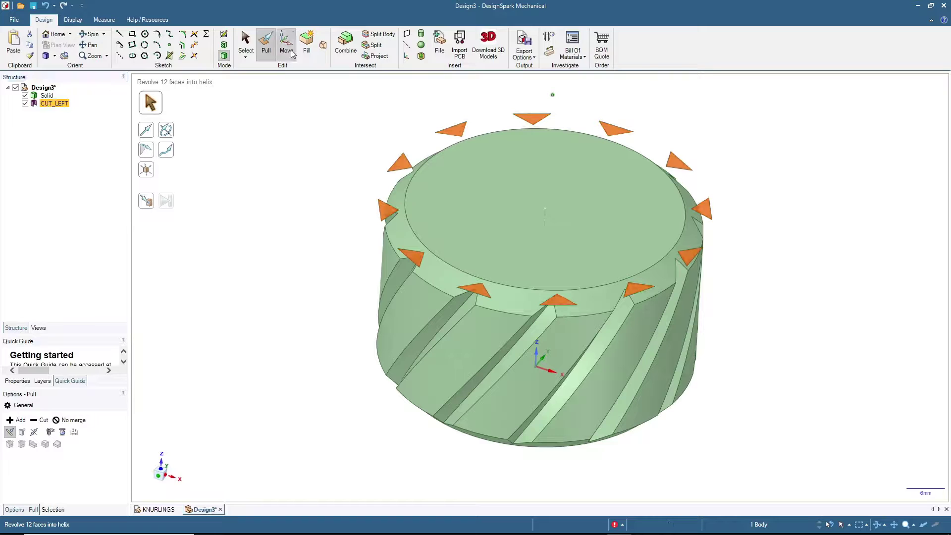
pyautogui.click(267, 47)
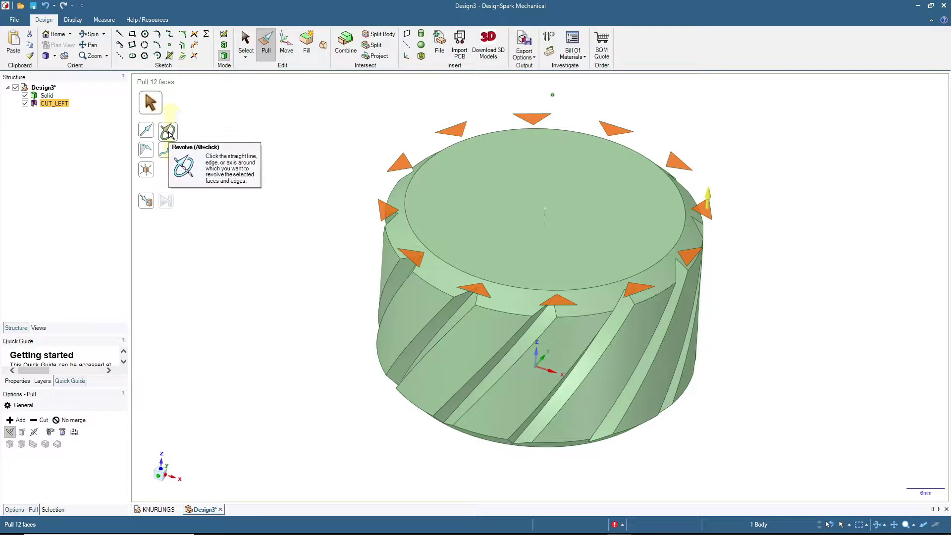
pyautogui.click(168, 133)
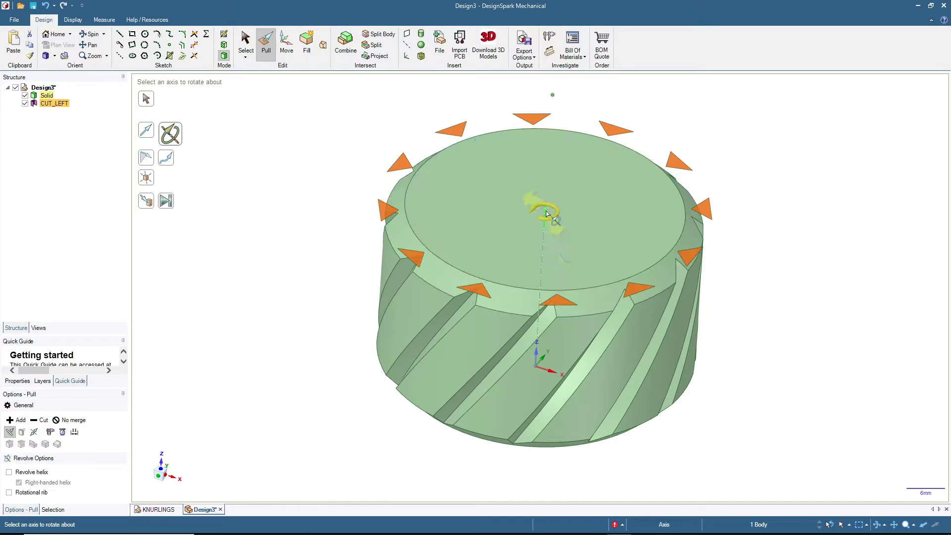
pyautogui.click(547, 213)
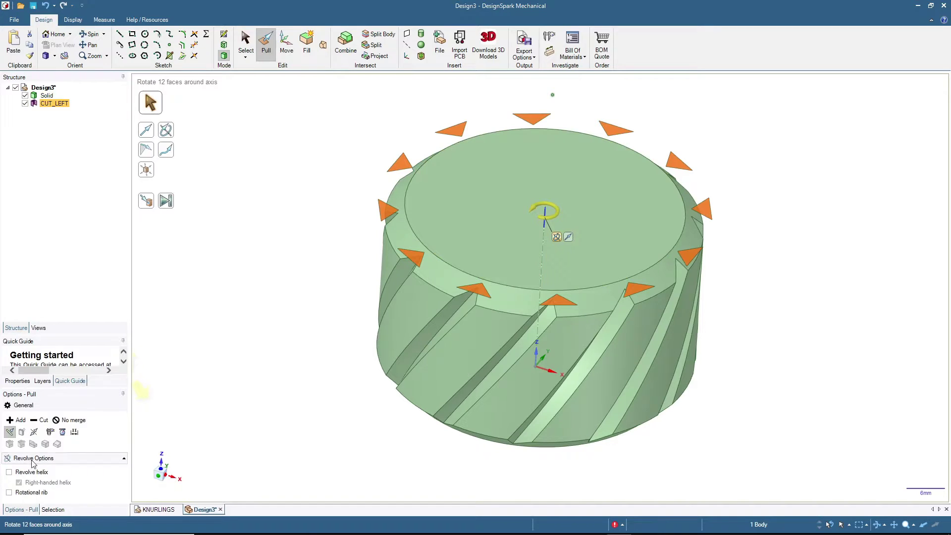
pyautogui.click(10, 472)
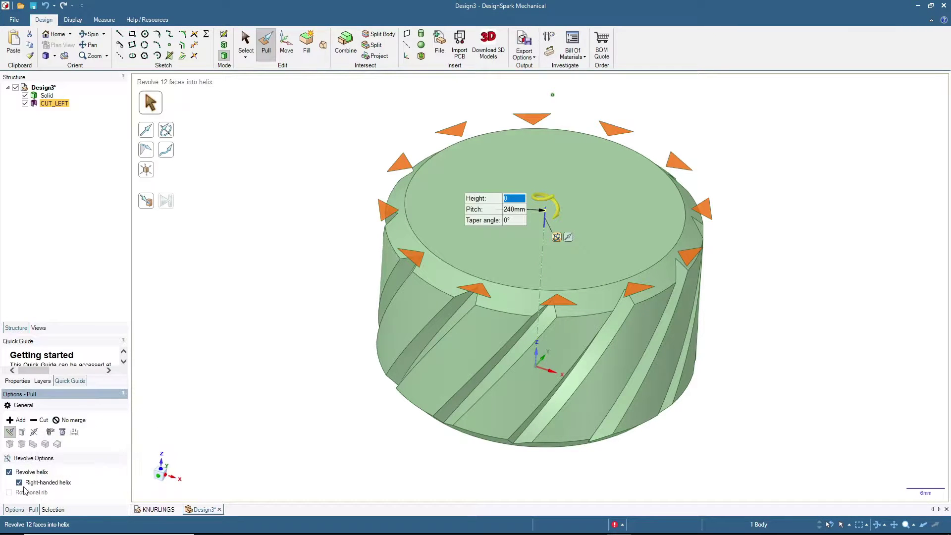
pyautogui.click(29, 484)
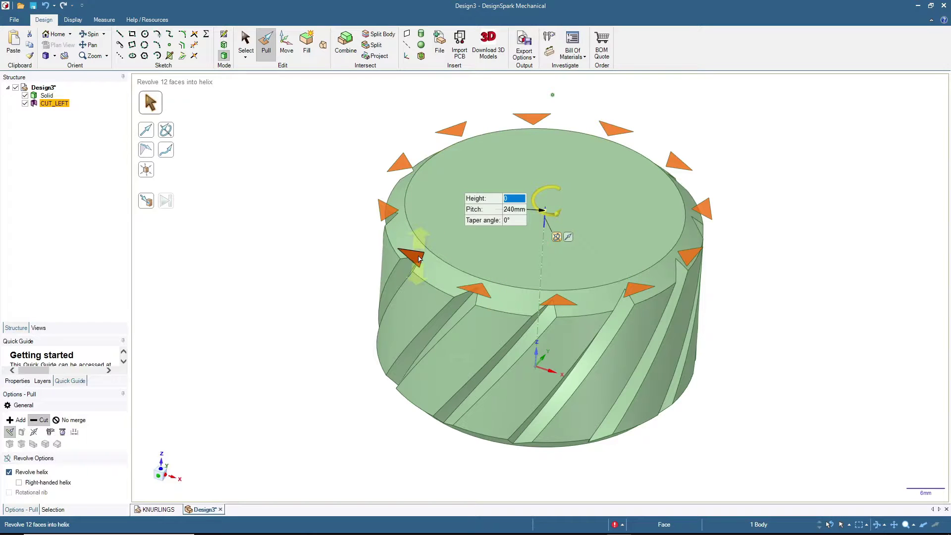
pyautogui.moveTo(419, 258); pyautogui.dragTo(470, 418)
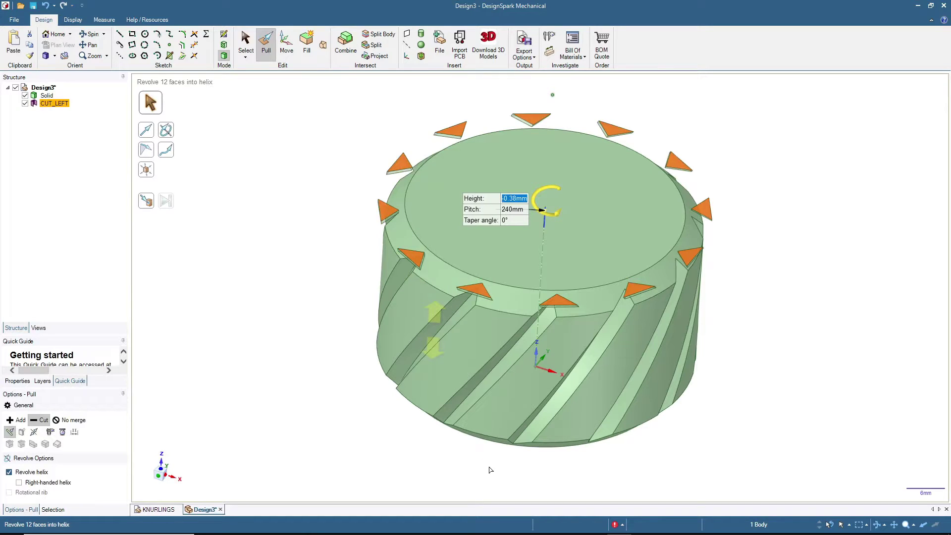
pyautogui.moveTo(491, 470); pyautogui.dragTo(491, 471)
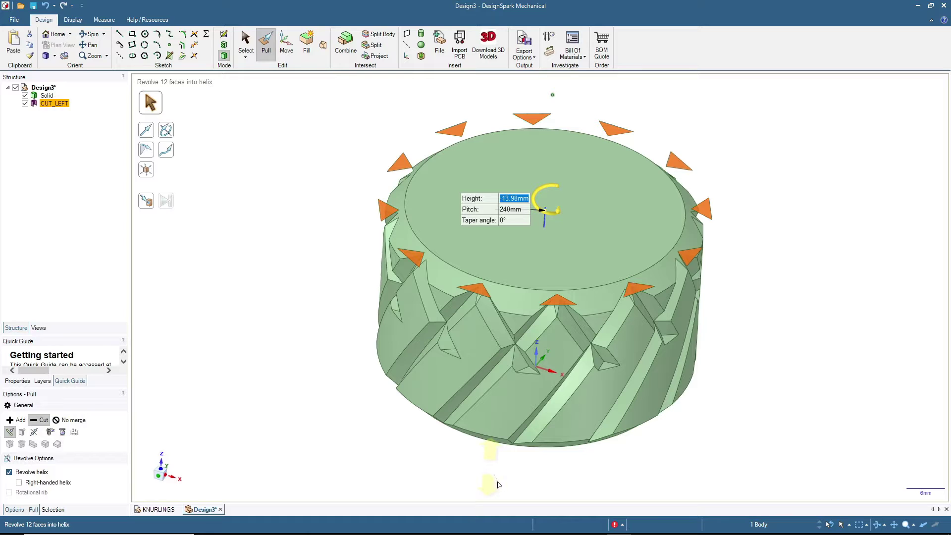
pyautogui.moveTo(500, 487); pyautogui.dragTo(500, 487)
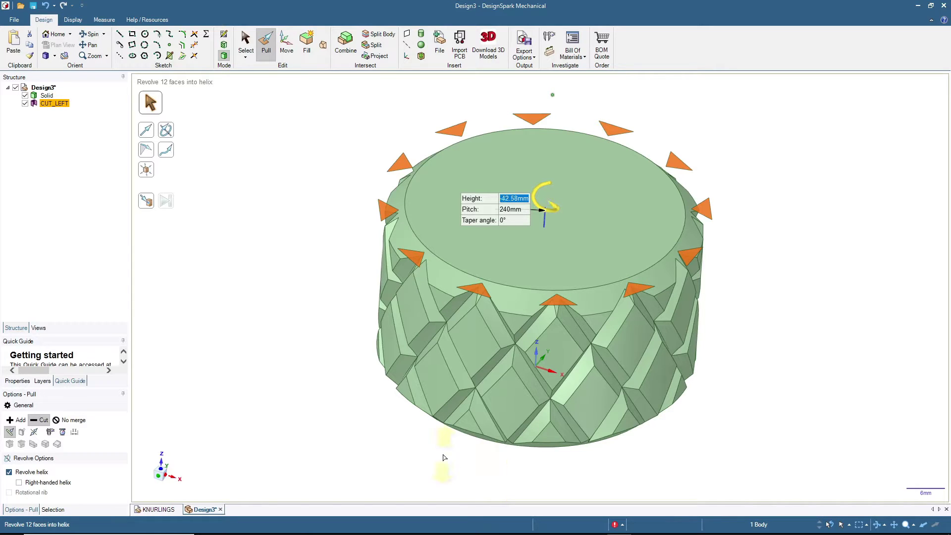
pyautogui.moveTo(444, 458); pyautogui.dragTo(444, 466)
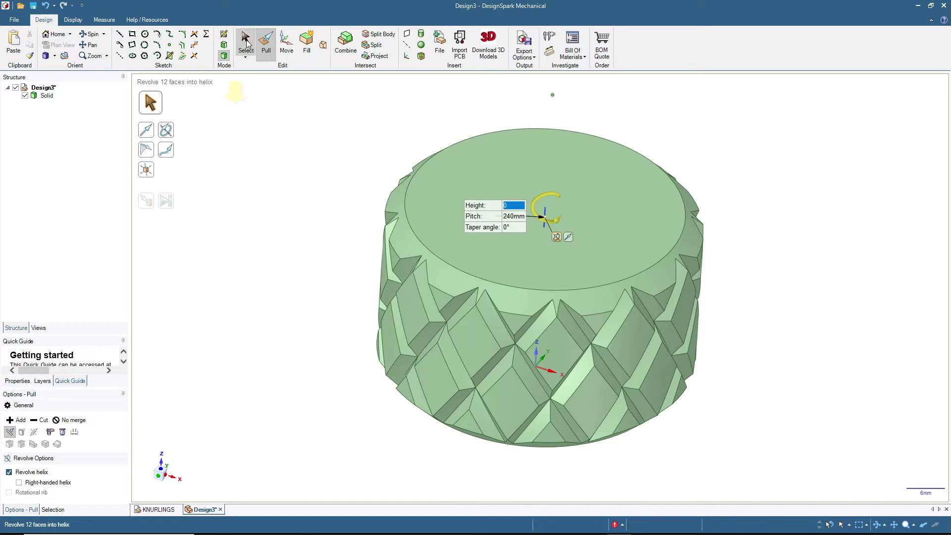
pyautogui.click(247, 42)
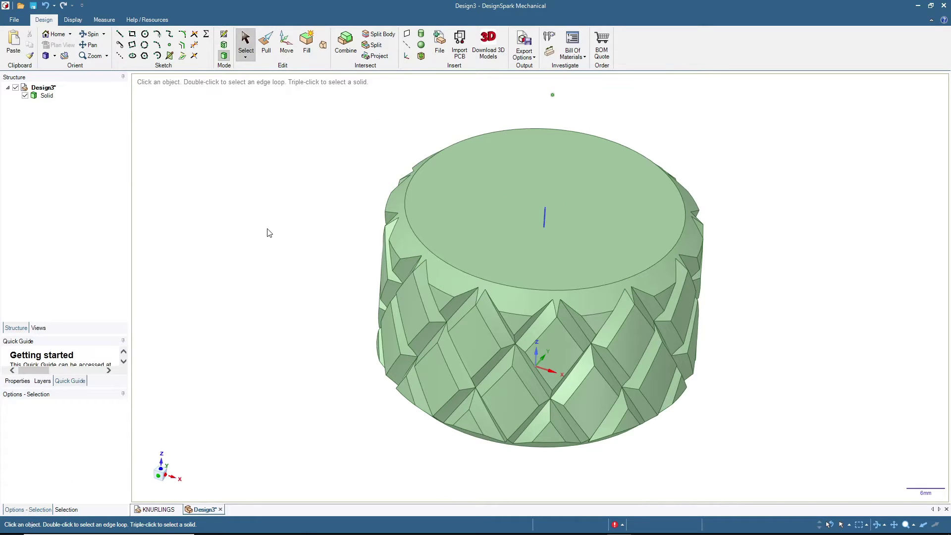
pyautogui.click(56, 35)
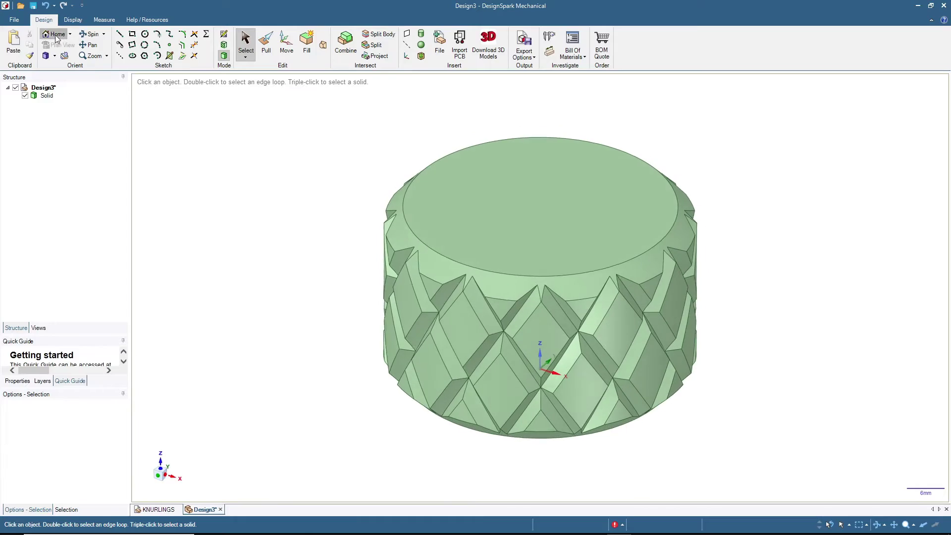